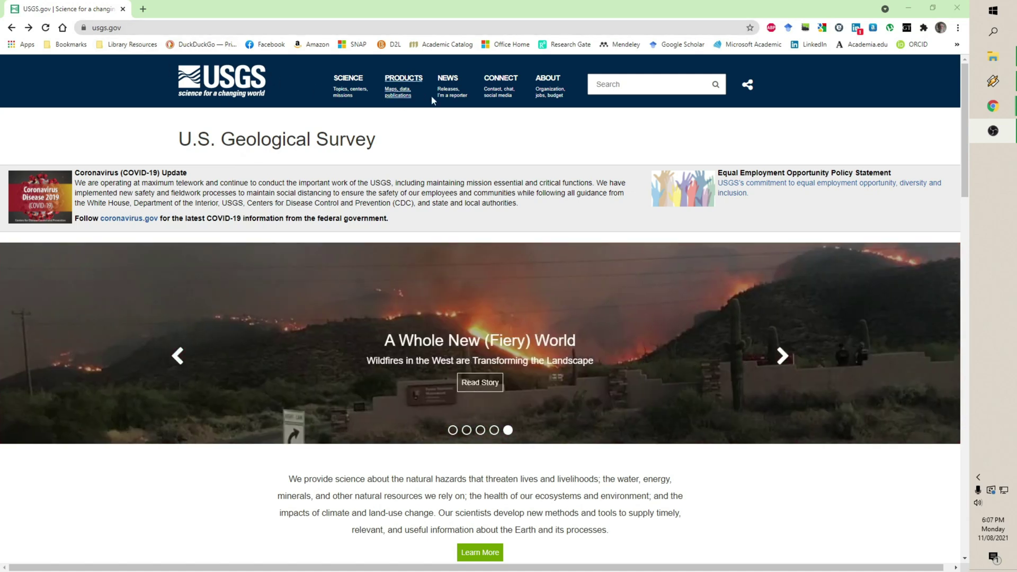
# Search the USGS site for 'streamstats' and follow the result to streamstats.usgs.gov/ss.
pyautogui.click(662, 85)
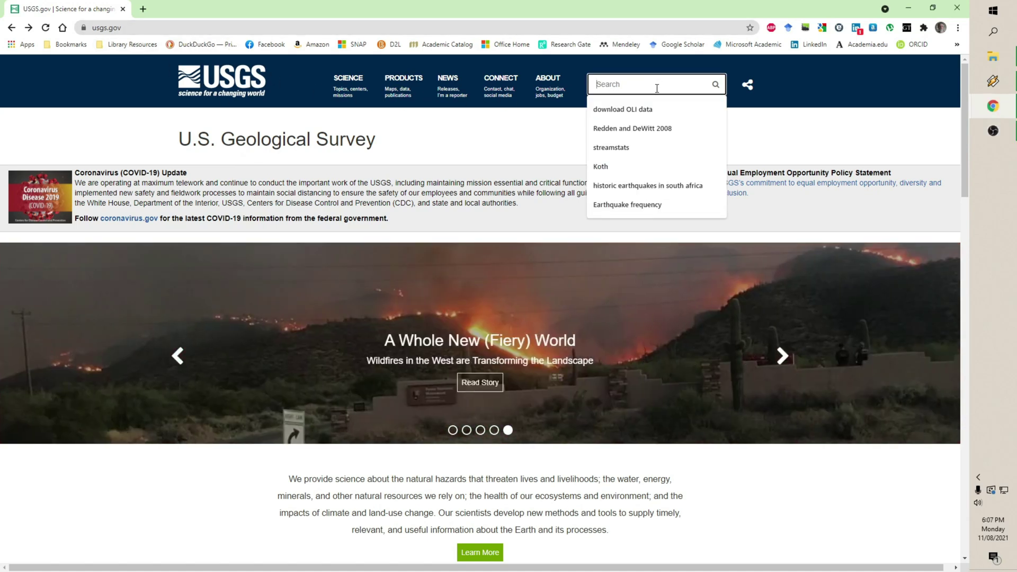
pyautogui.click(625, 149)
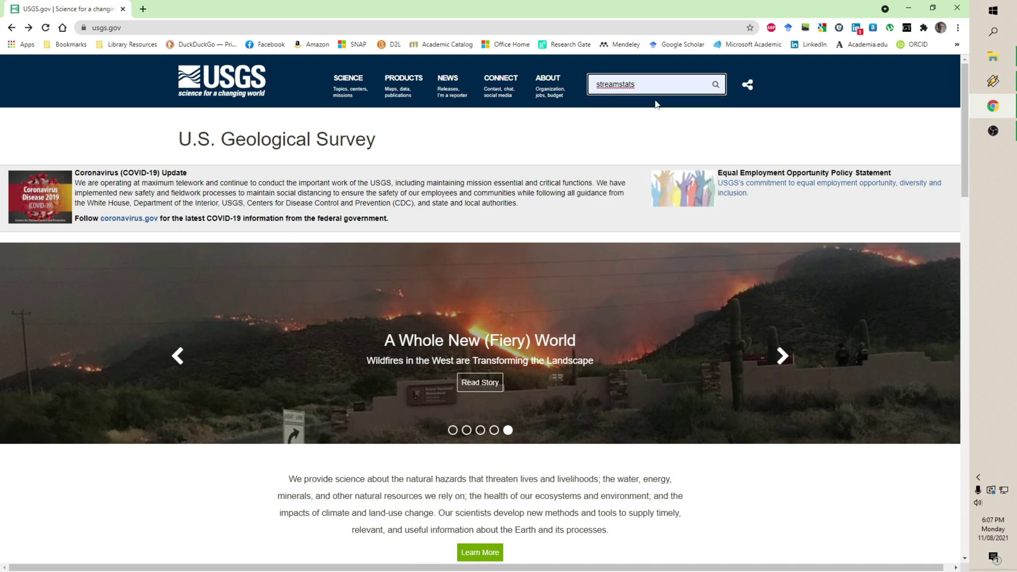
pyautogui.click(714, 86)
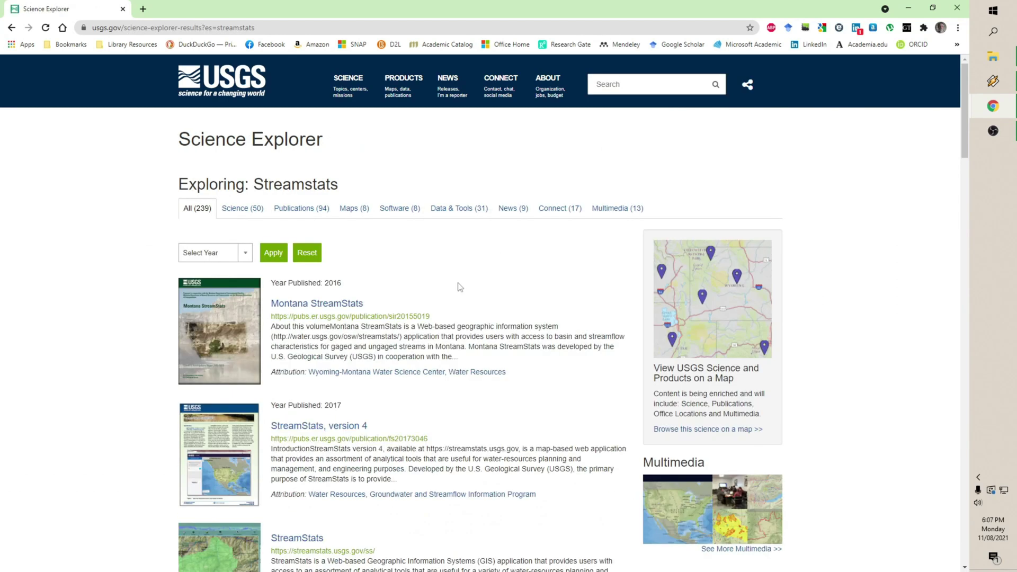
pyautogui.scroll(-3, 440, 297)
pyautogui.scroll(-1, 433, 302)
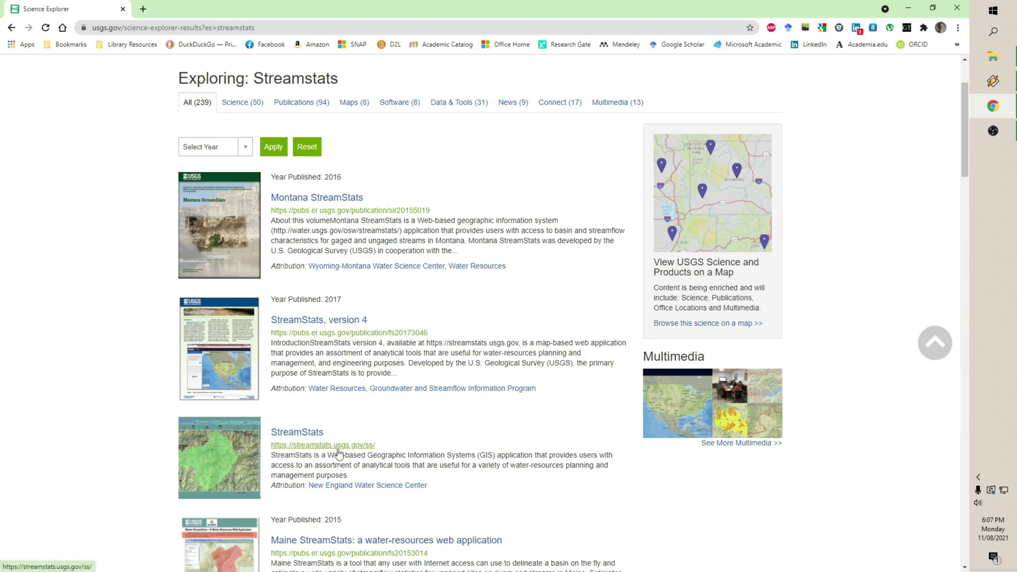
pyautogui.click(283, 436)
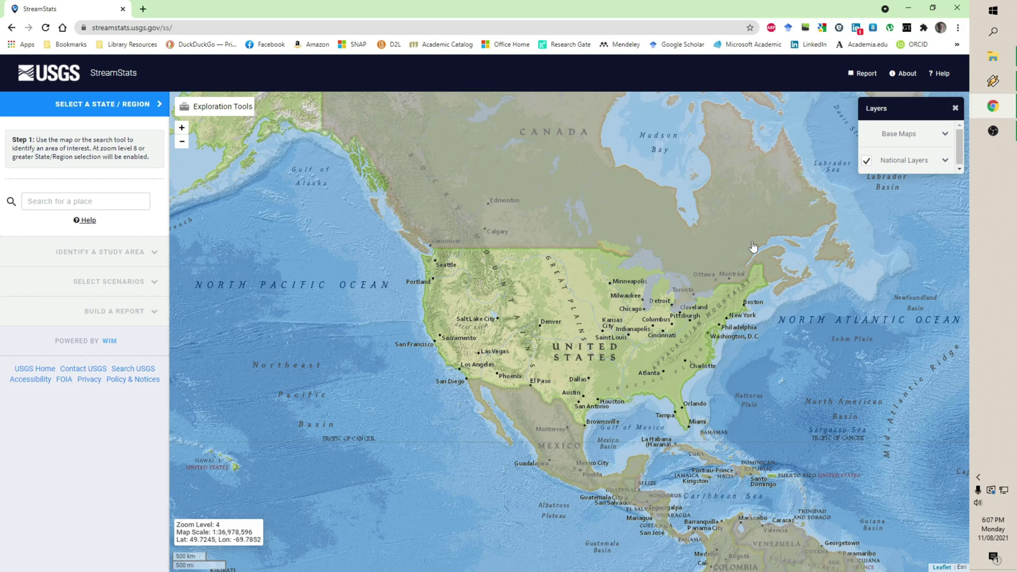
# Set the Base Maps layer to Imagery after briefly trying World Topographic.
pyautogui.click(946, 137)
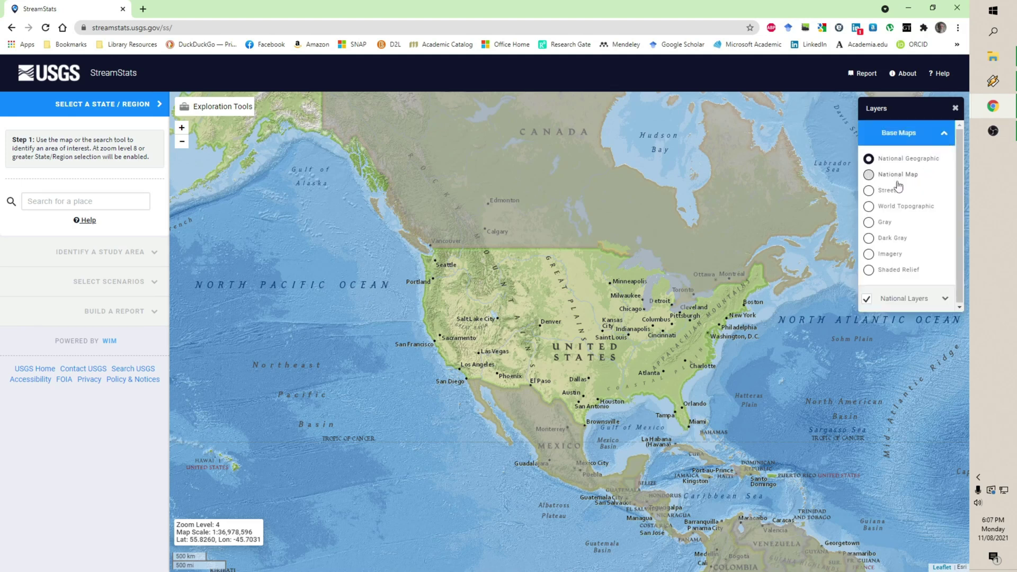
pyautogui.click(869, 207)
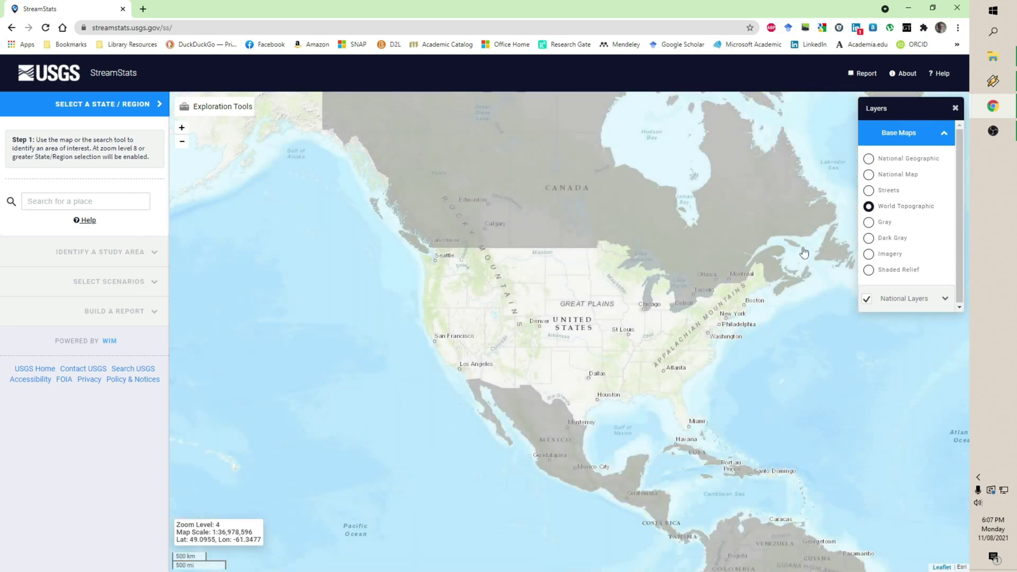
pyautogui.click(870, 255)
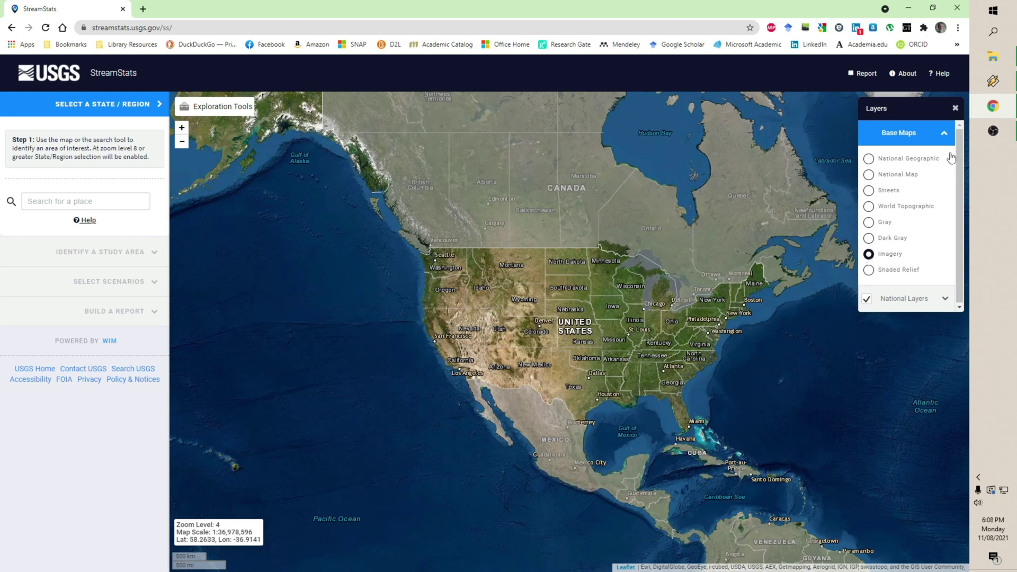
pyautogui.click(946, 136)
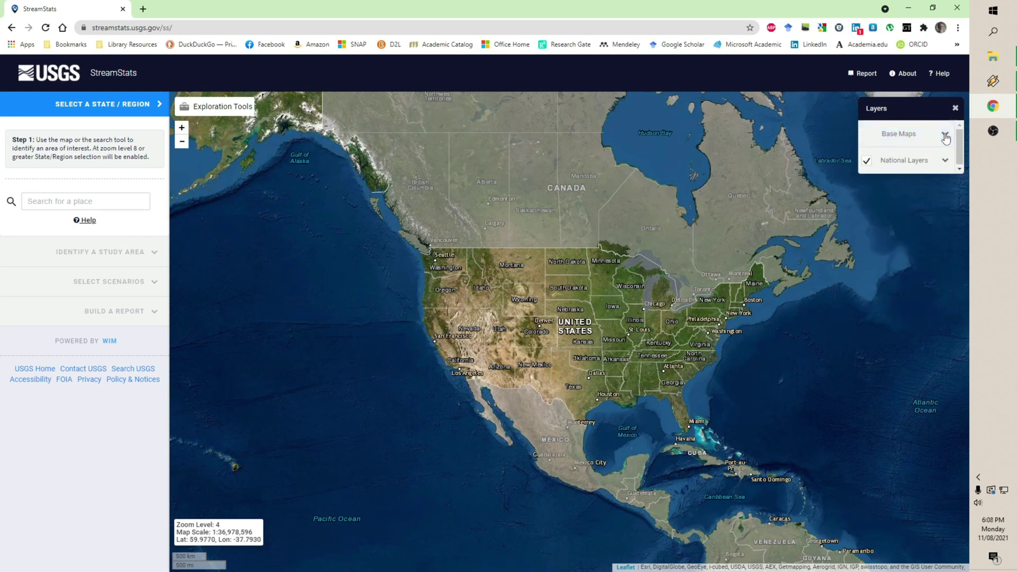
pyautogui.click(944, 165)
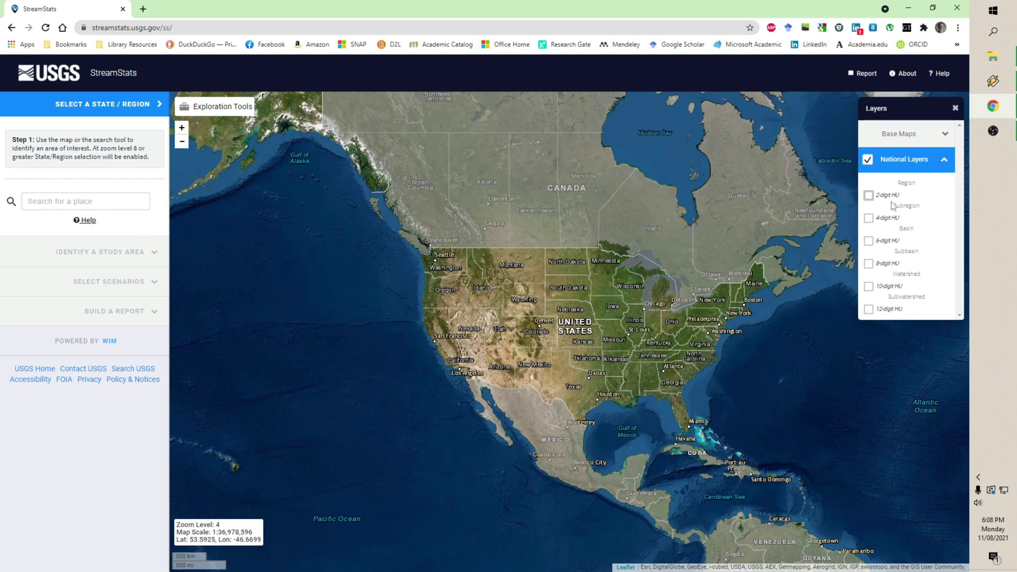
pyautogui.click(946, 162)
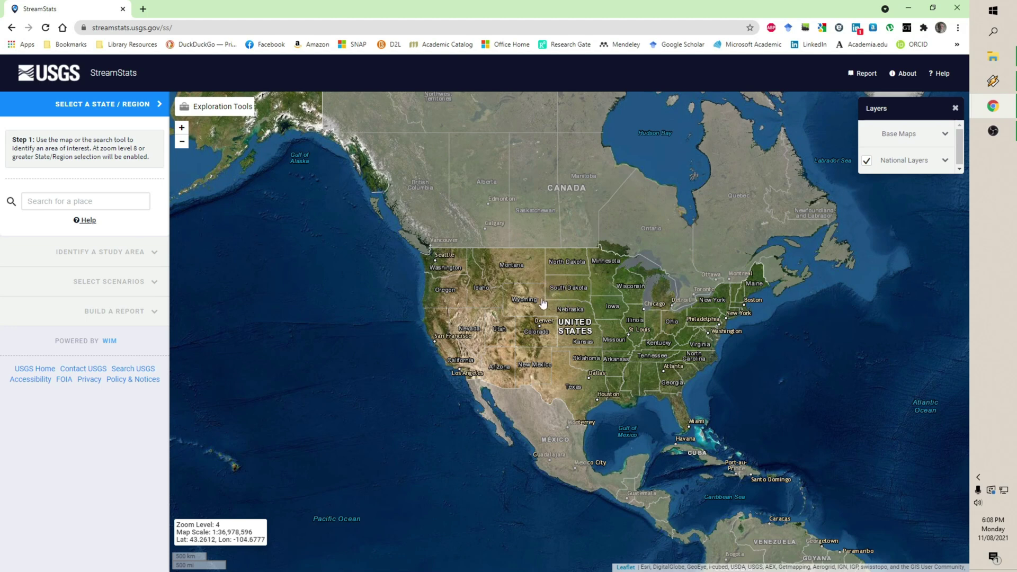
# Centre South Dakota and zoom in near Rapid City to level 9.
pyautogui.moveTo(545, 291); pyautogui.dragTo(520, 287)
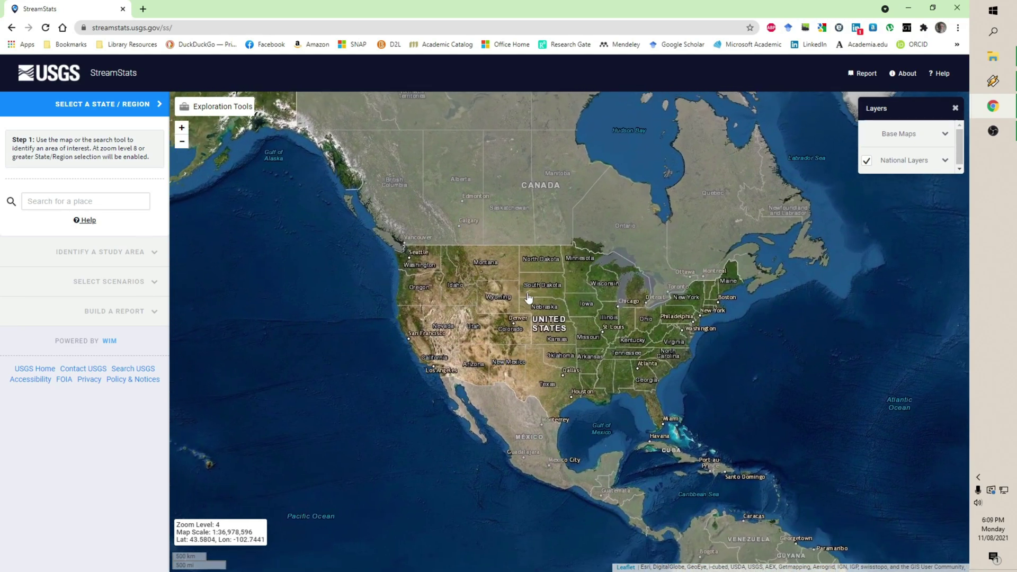
pyautogui.scroll(1, 525, 293)
pyautogui.scroll(4, 525, 293)
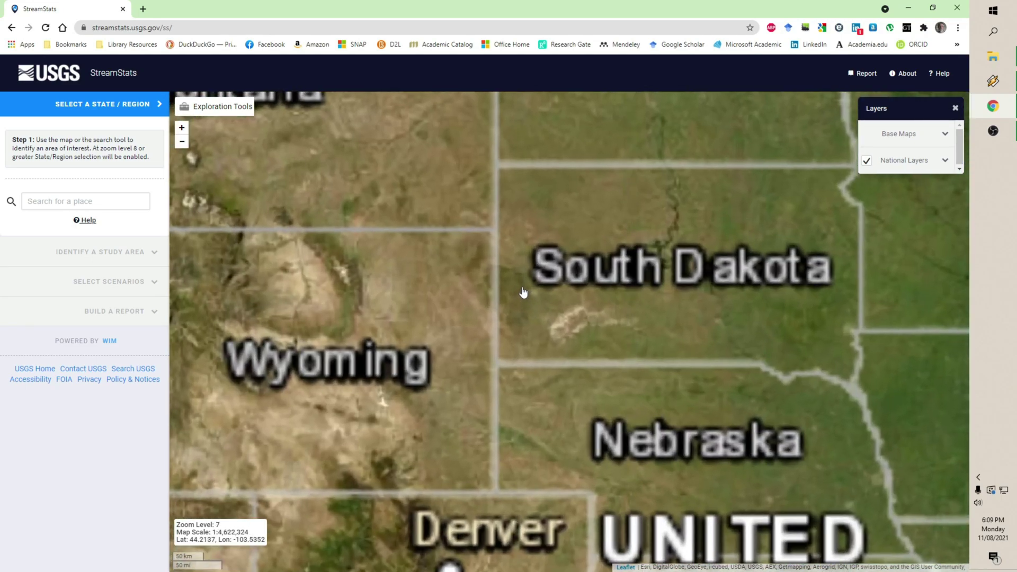
pyautogui.scroll(1, 524, 293)
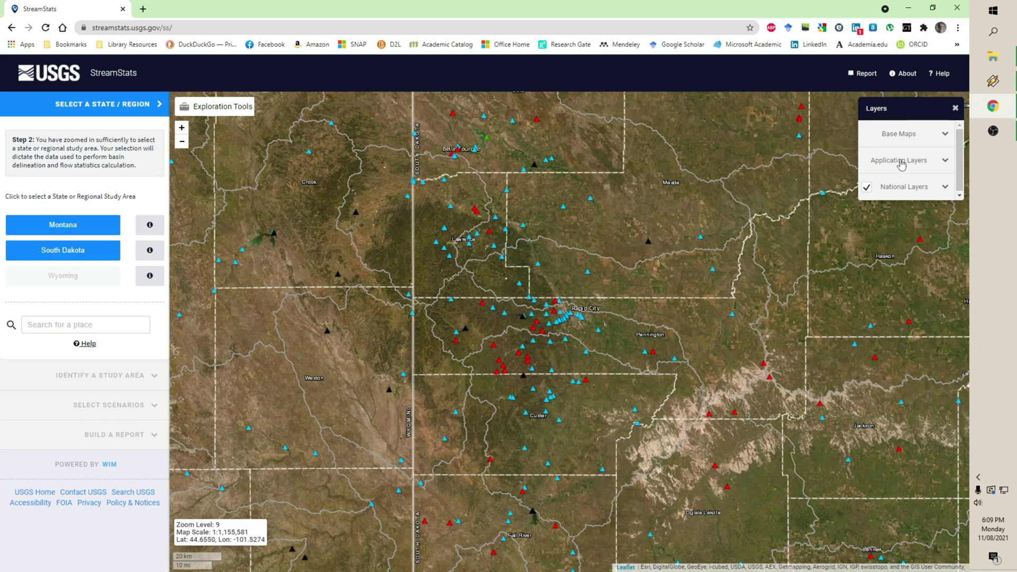
pyautogui.click(942, 161)
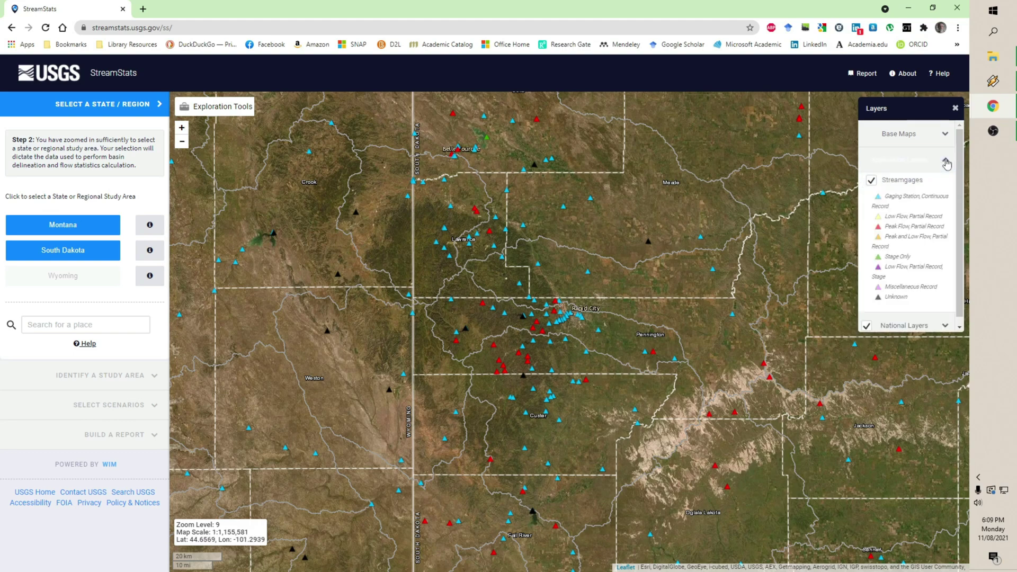
pyautogui.click(871, 182)
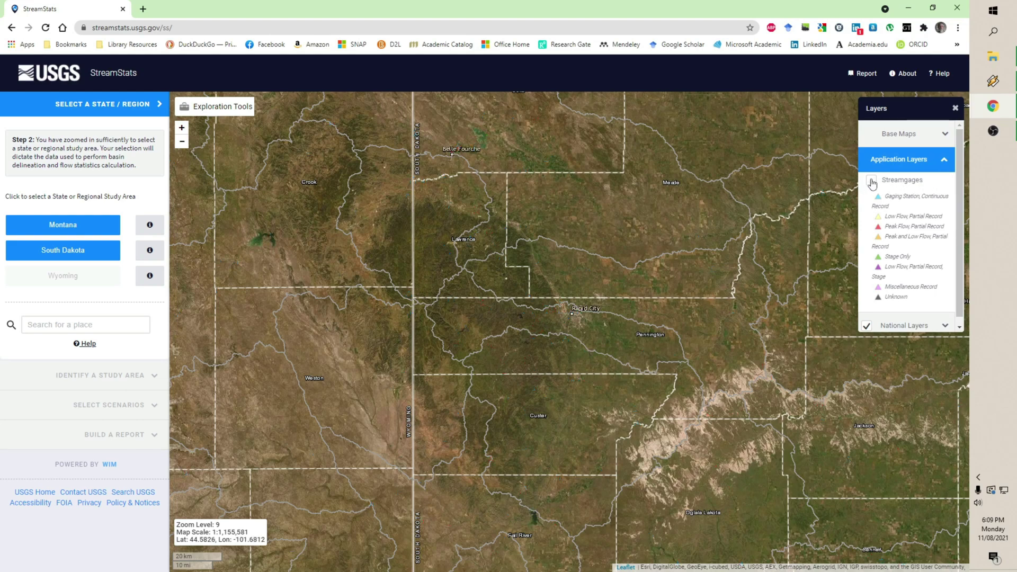
pyautogui.click(872, 182)
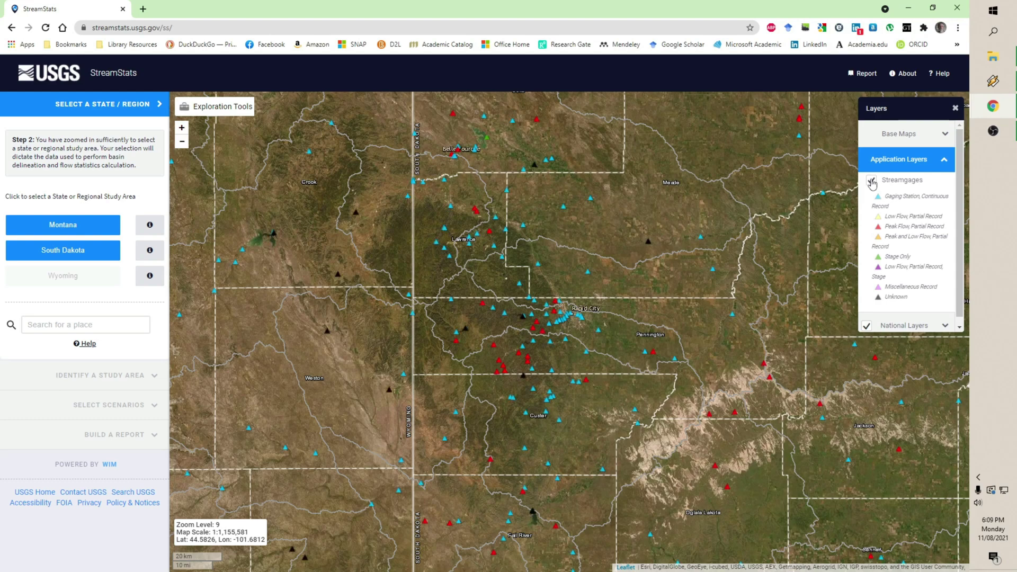
pyautogui.click(944, 159)
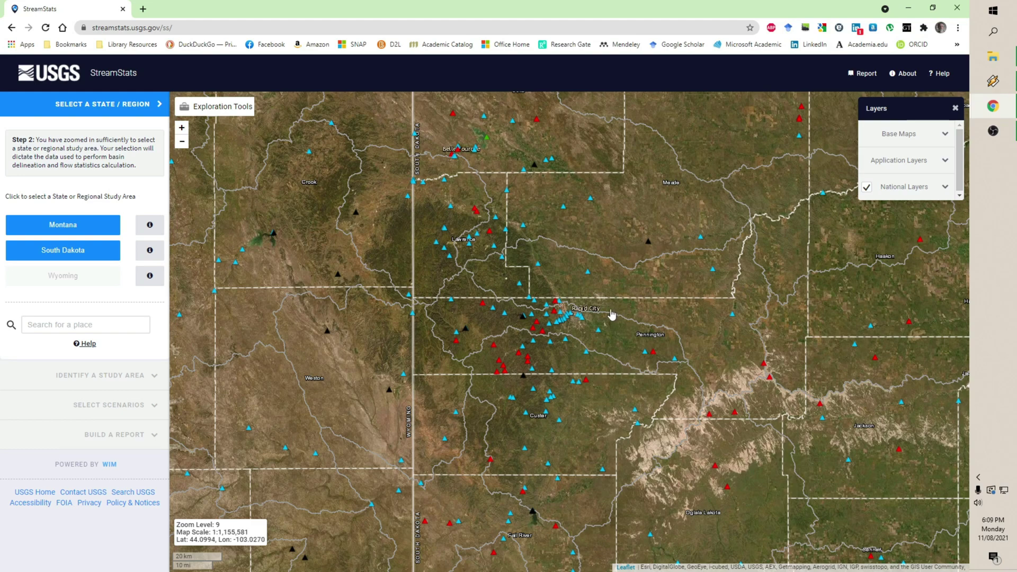
# Recentre on Rapid City and zoom in to level 11.
pyautogui.moveTo(572, 346); pyautogui.dragTo(552, 325)
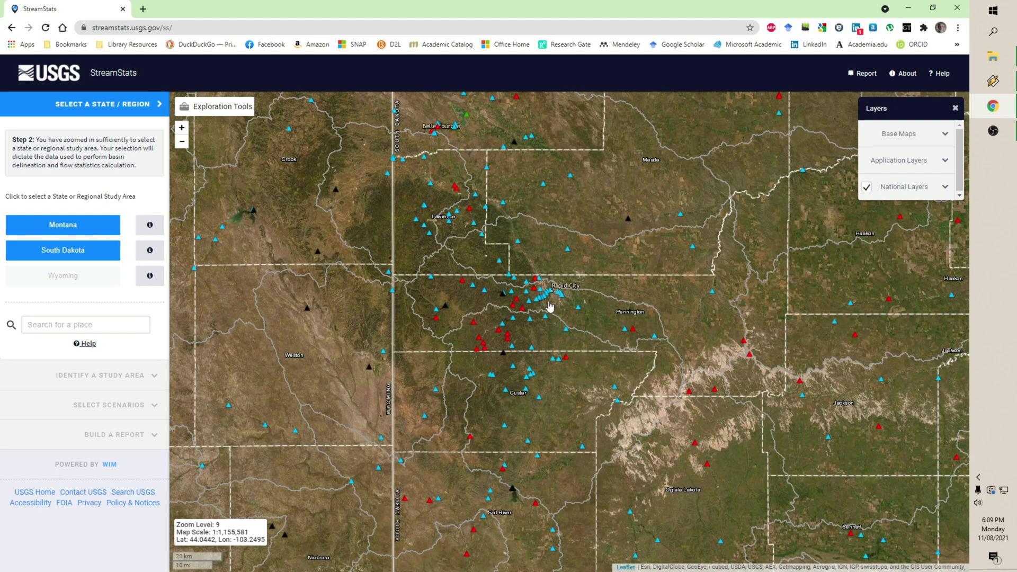
pyautogui.scroll(1, 549, 306)
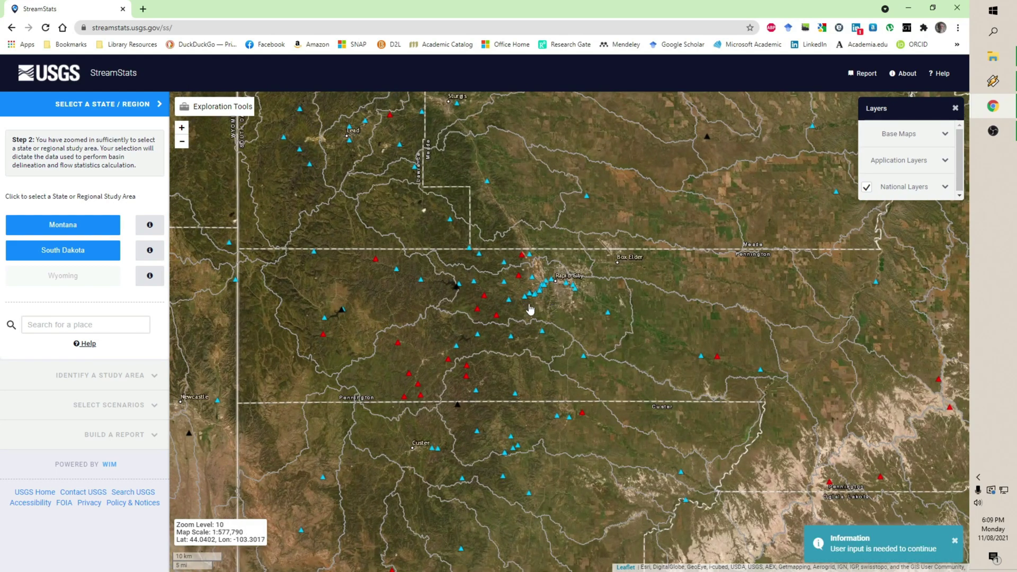
pyautogui.scroll(1, 535, 315)
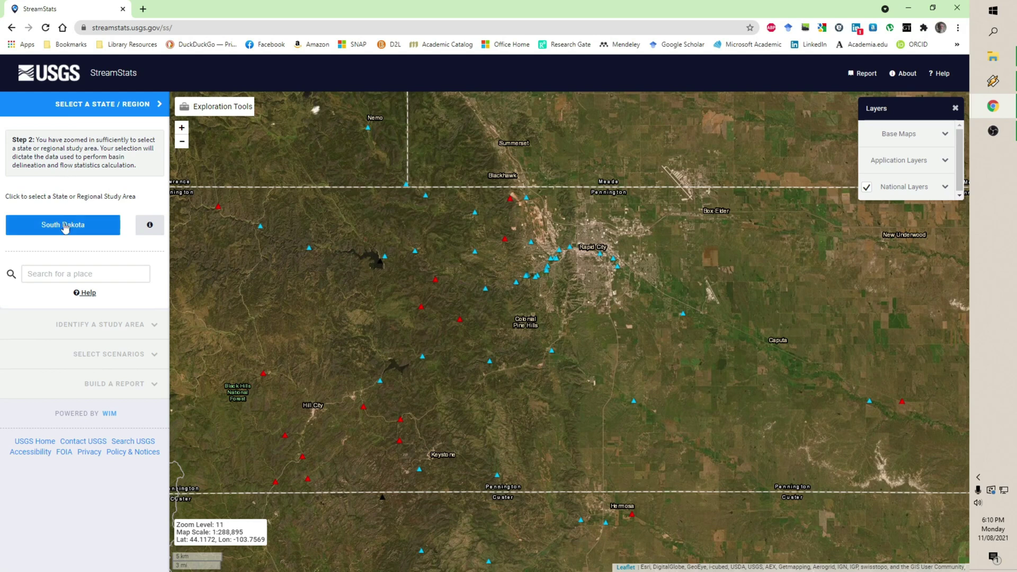
# Zoom into the neighbourhood south of Rapid City near Colonial Pine Hills, then zoom out slightly.
pyautogui.moveTo(514, 299); pyautogui.dragTo(517, 323)
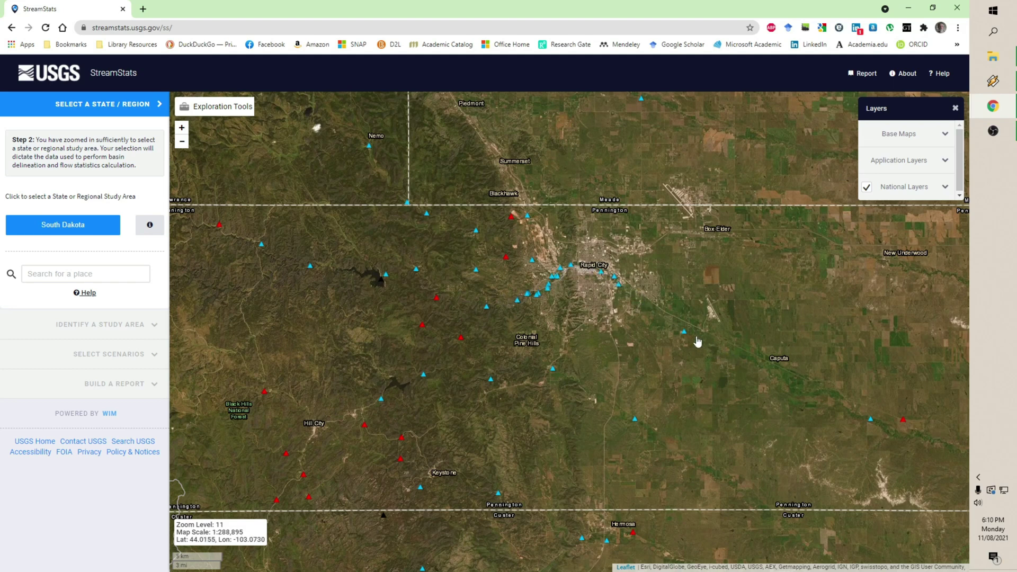
pyautogui.scroll(1, 590, 271)
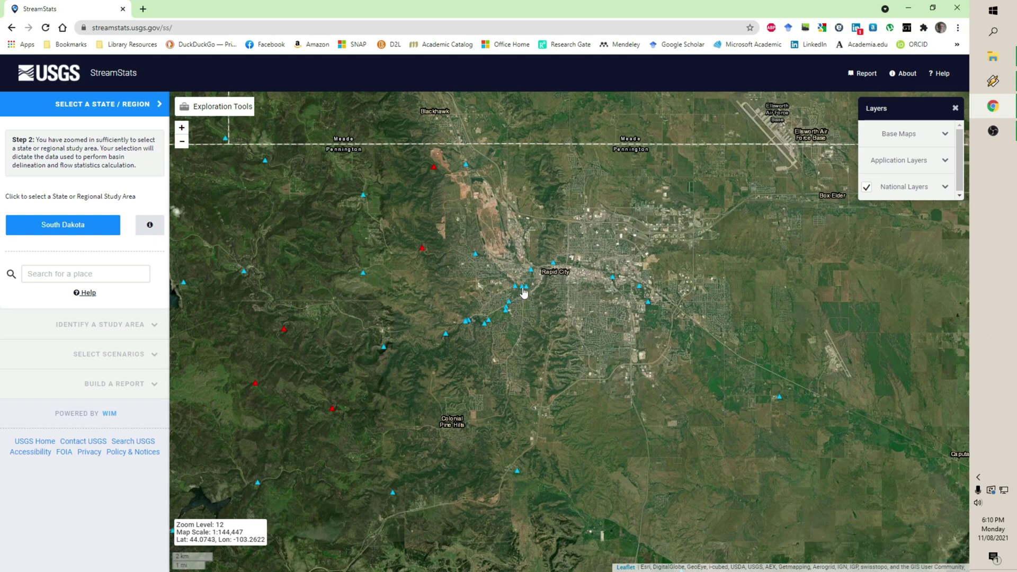
pyautogui.scroll(1, 543, 285)
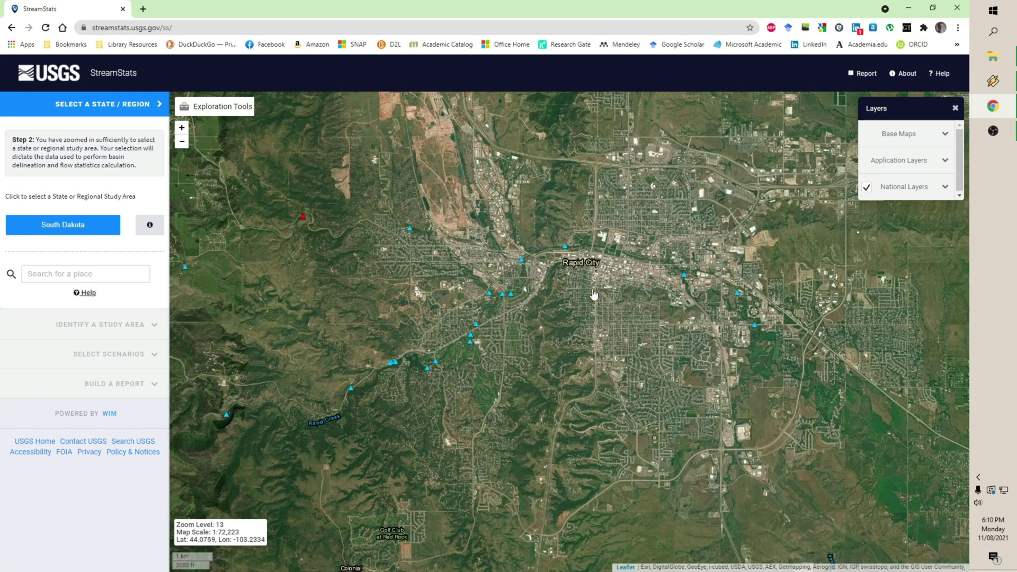
pyautogui.scroll(1, 594, 295)
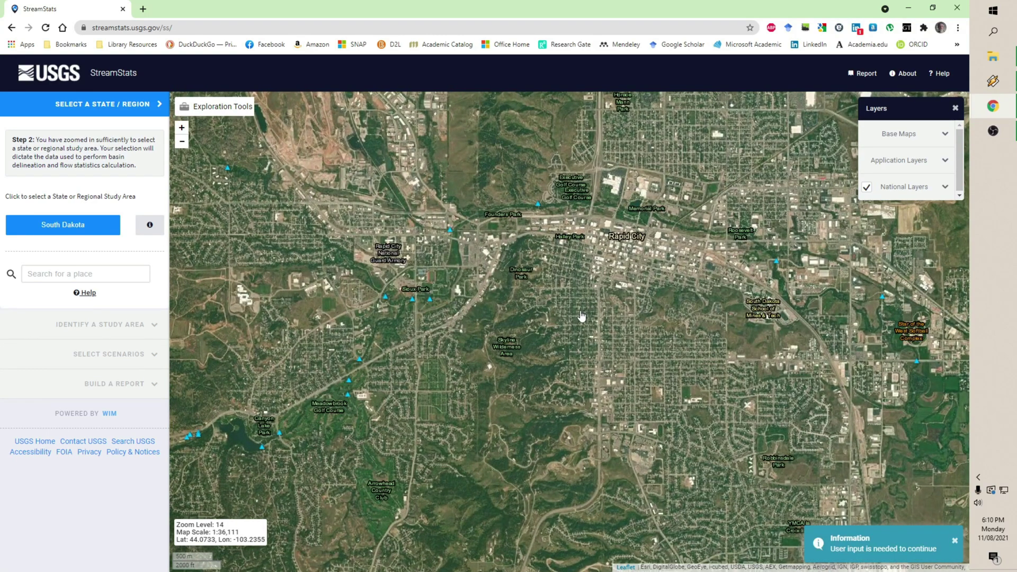
pyautogui.moveTo(550, 344); pyautogui.dragTo(654, 244)
pyautogui.moveTo(534, 358); pyautogui.dragTo(560, 397)
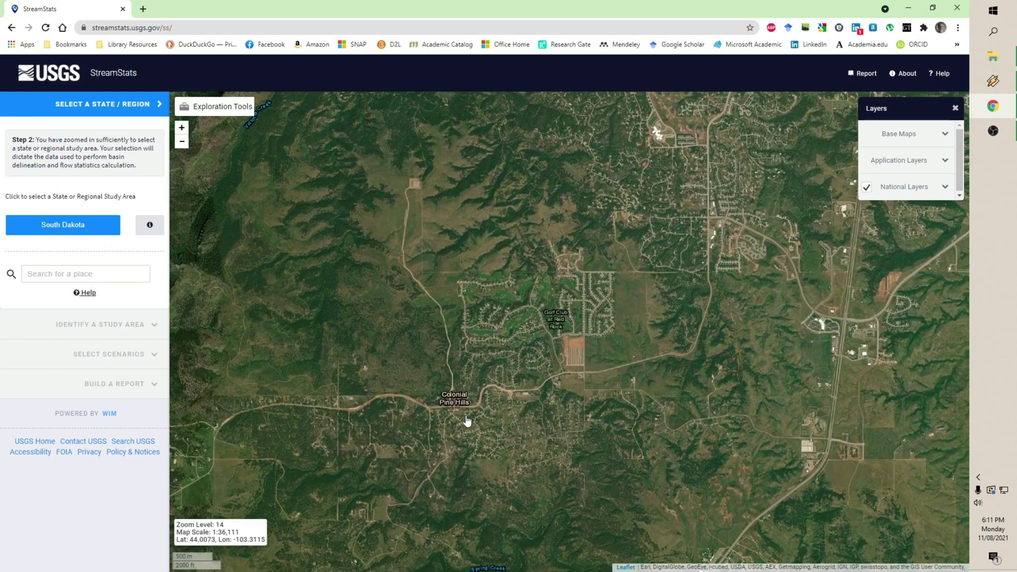
pyautogui.scroll(2, 466, 420)
pyautogui.scroll(2, 467, 421)
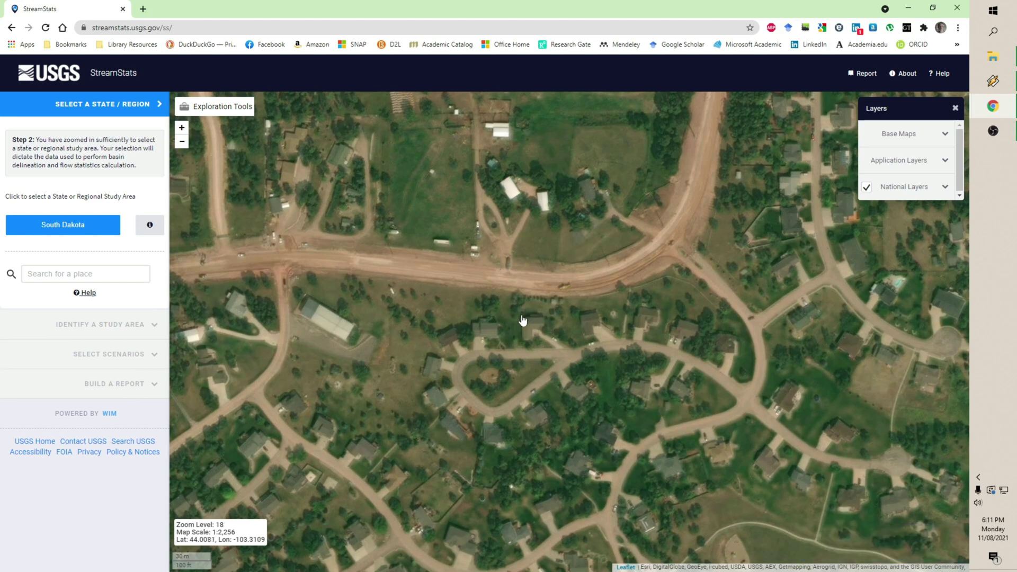
pyautogui.moveTo(523, 321); pyautogui.dragTo(533, 340)
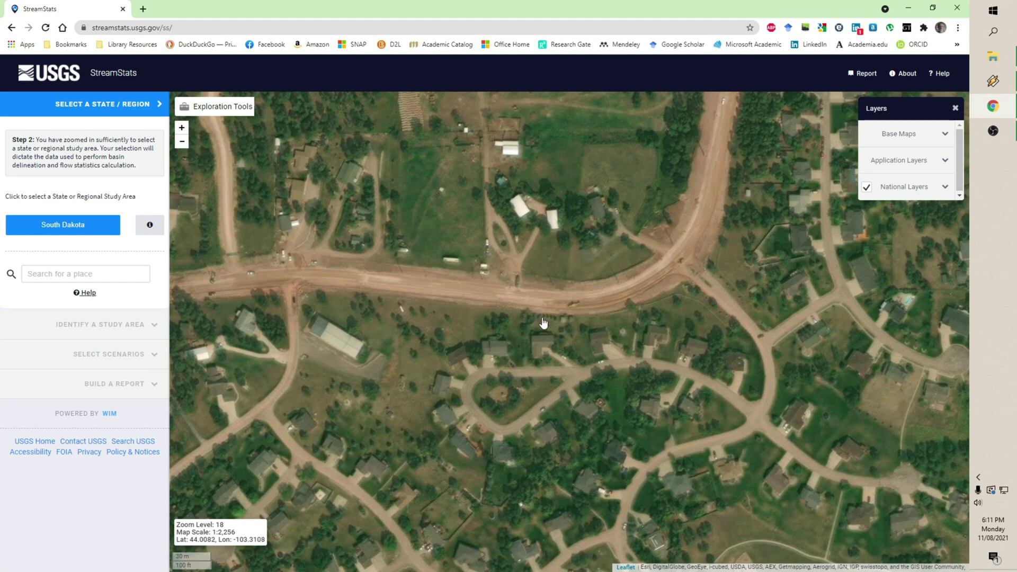
pyautogui.scroll(-3, 543, 323)
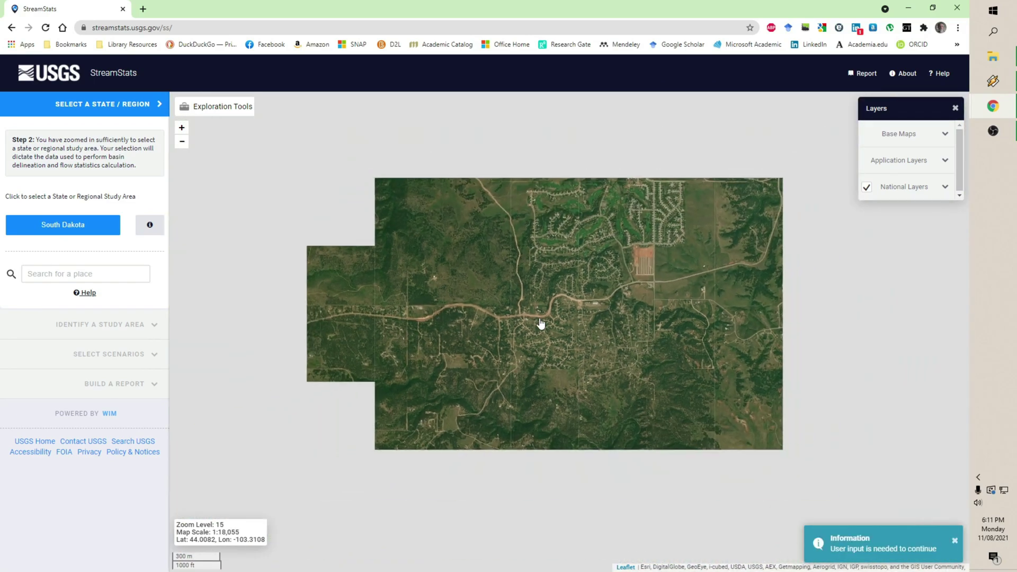
# Zoom out to level 13, pan to Rapid City, then centre downtown at level 14.
pyautogui.scroll(-2, 540, 324)
pyautogui.moveTo(543, 321); pyautogui.dragTo(485, 379)
pyautogui.moveTo(514, 314); pyautogui.dragTo(475, 356)
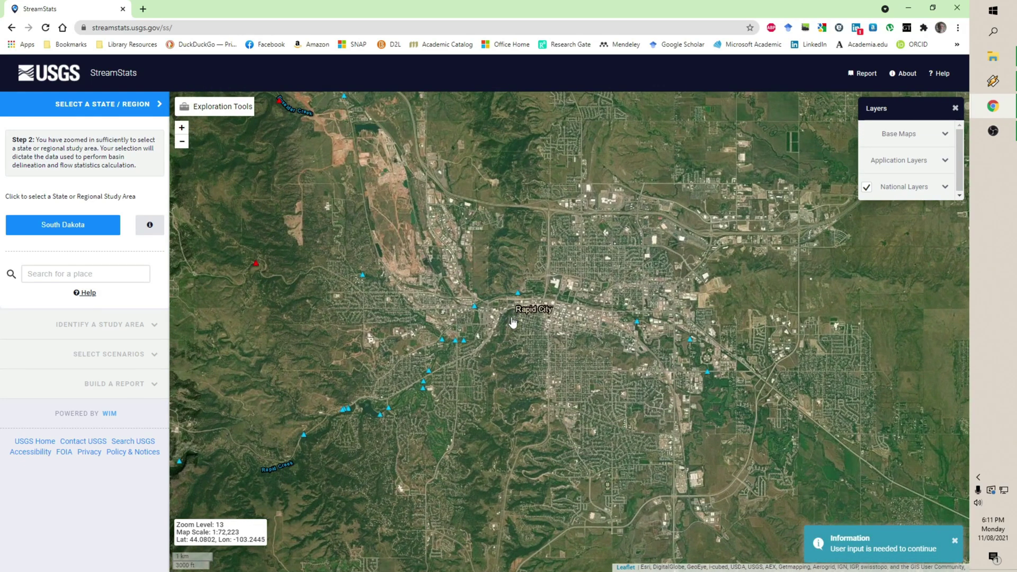
pyautogui.scroll(1, 512, 322)
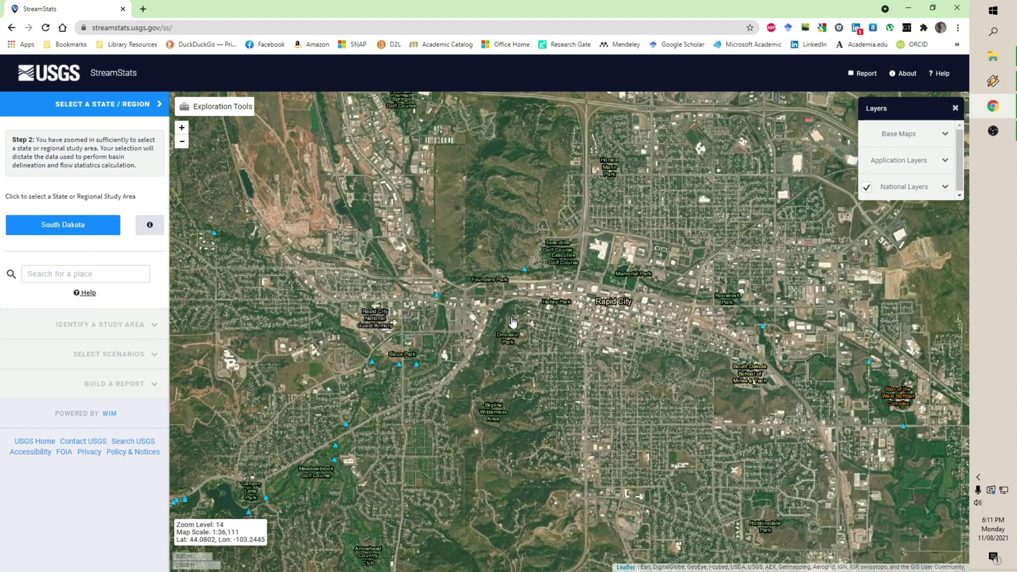
pyautogui.moveTo(512, 315); pyautogui.dragTo(510, 364)
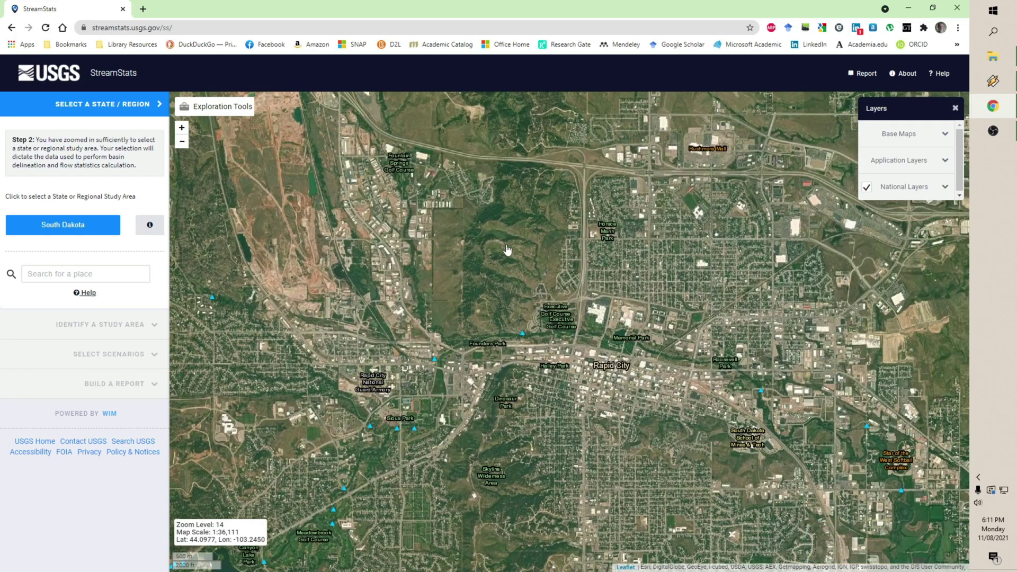
pyautogui.moveTo(502, 467); pyautogui.dragTo(502, 395)
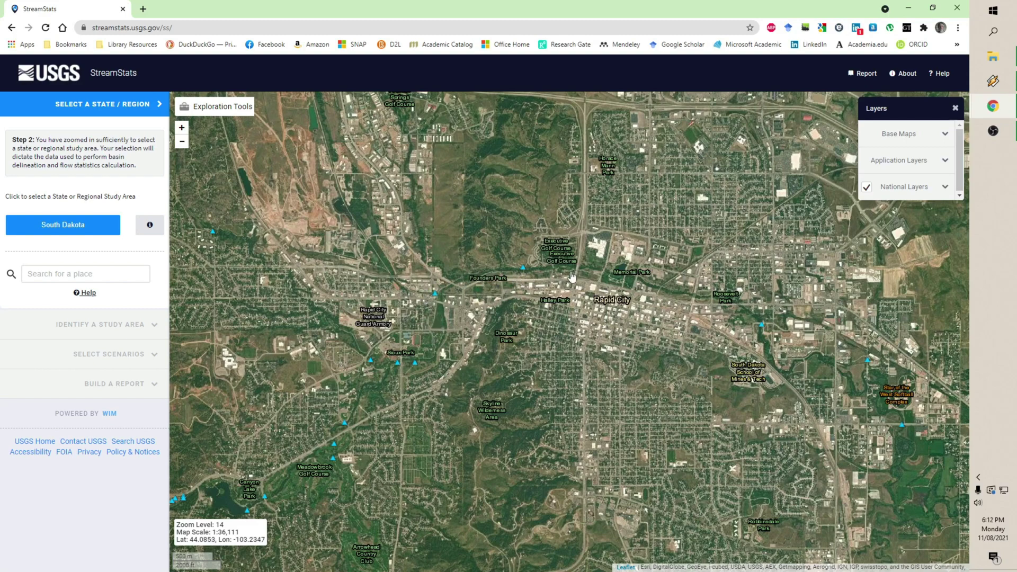
# Read the Rapid Cr at Rapid City SD gage popup, zoom to level 15, and select South Dakota.
pyautogui.click(523, 270)
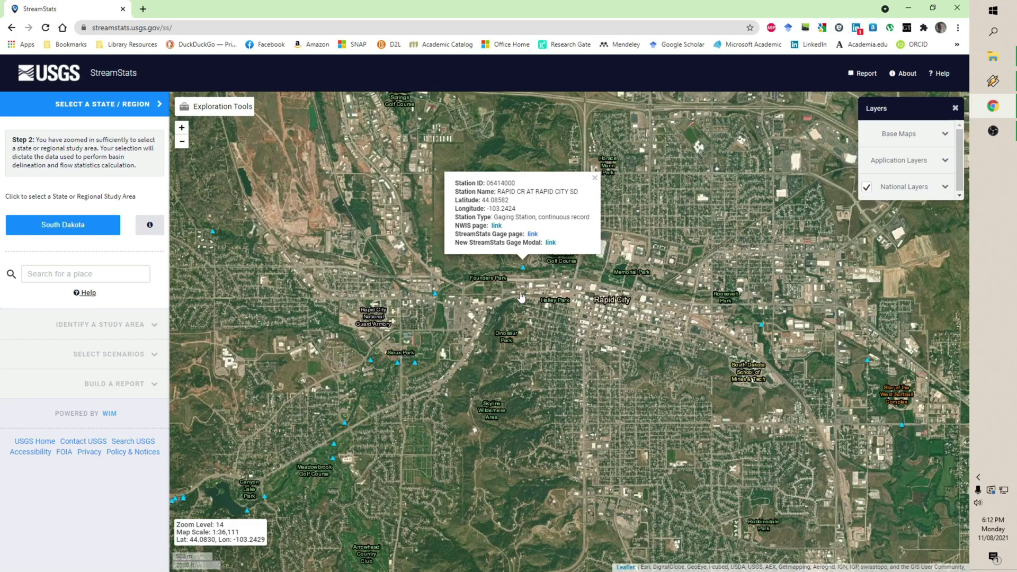
pyautogui.click(595, 179)
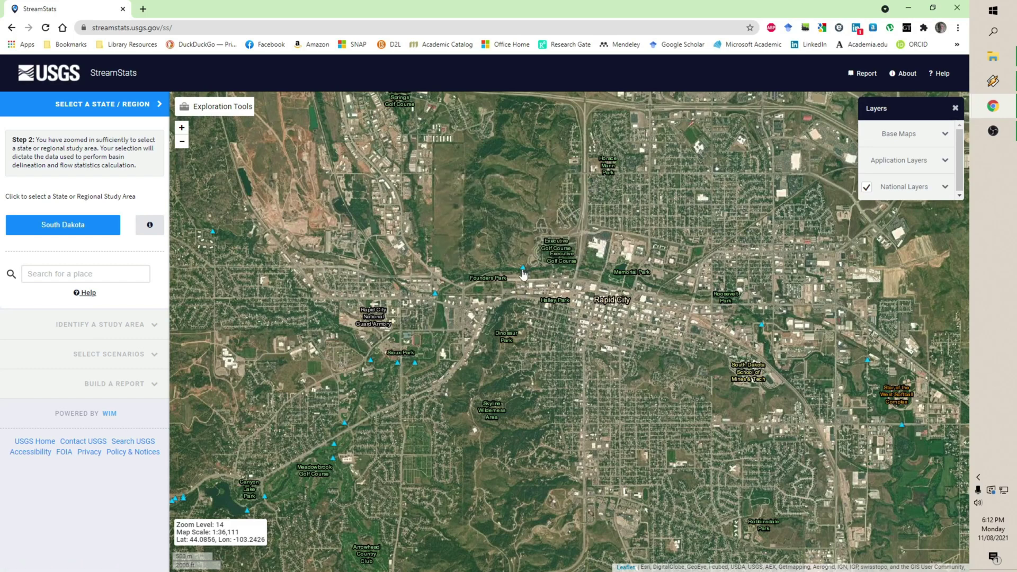
pyautogui.scroll(1, 523, 273)
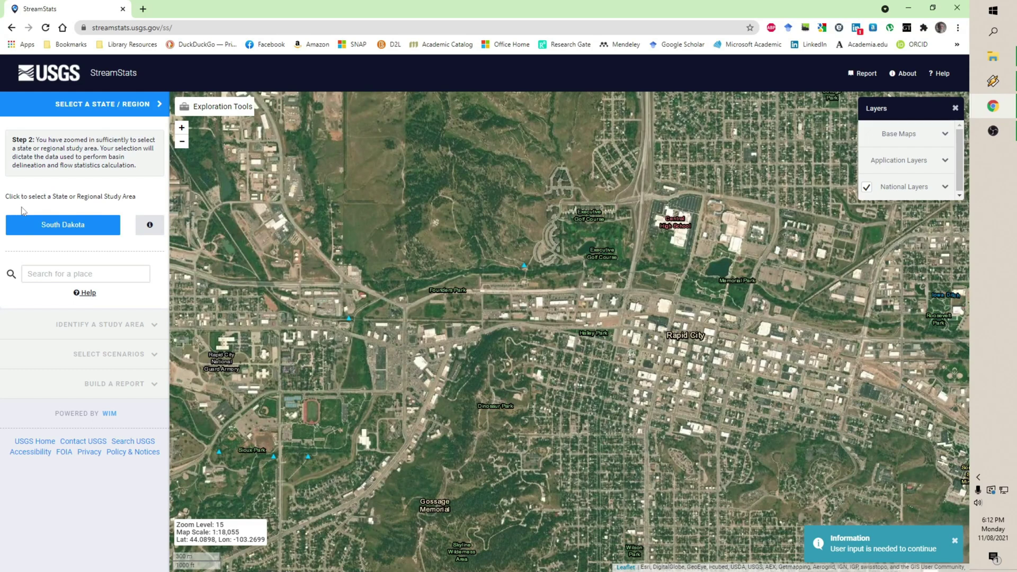
pyautogui.click(63, 228)
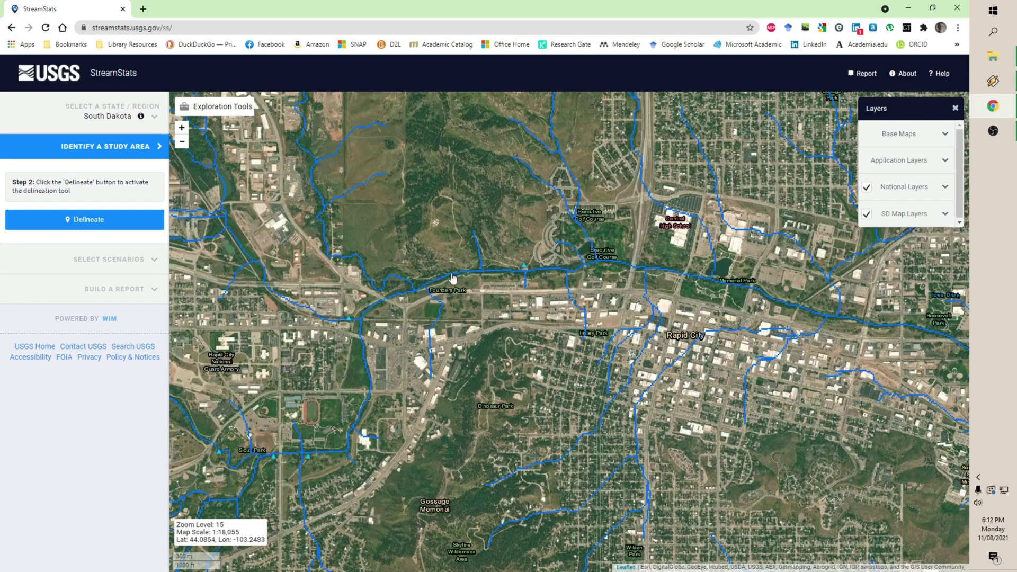
# Zoom to level 19 on the Rapid Creek stream cells near Founders Park, then back out to level 17.
pyautogui.scroll(-1, 448, 279)
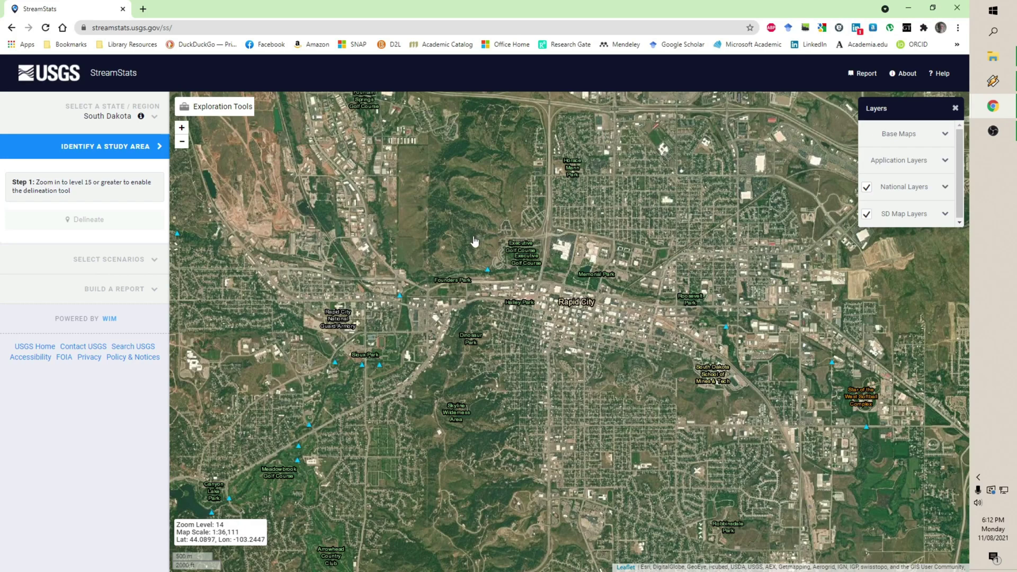
pyautogui.scroll(1, 474, 242)
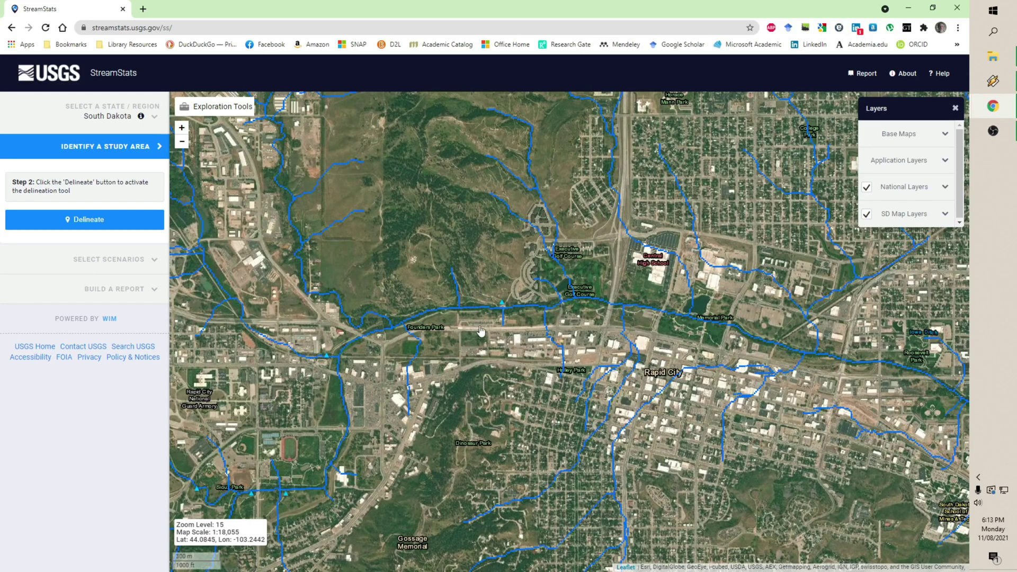
pyautogui.scroll(1, 480, 330)
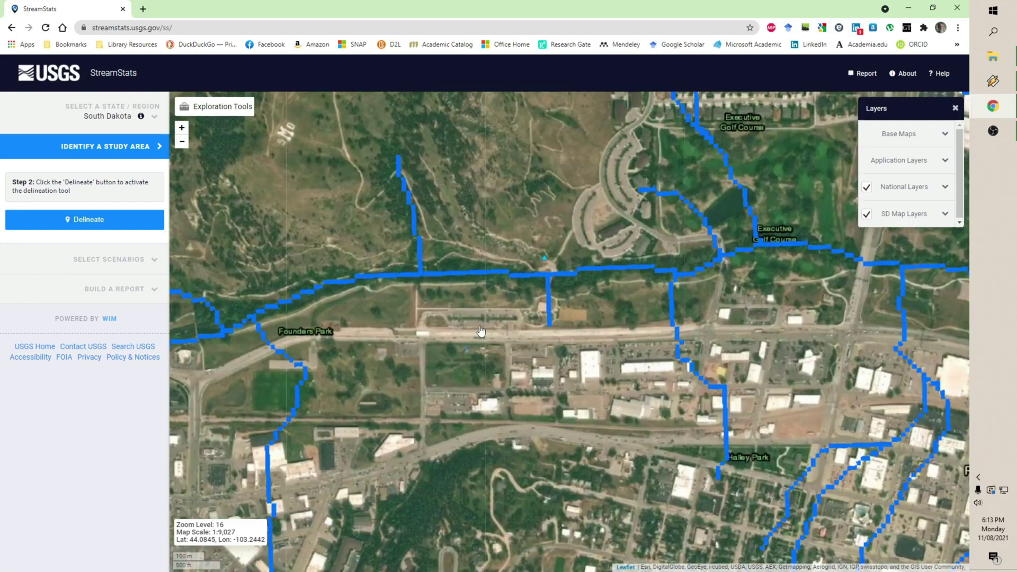
pyautogui.scroll(1, 481, 330)
pyautogui.scroll(1, 518, 265)
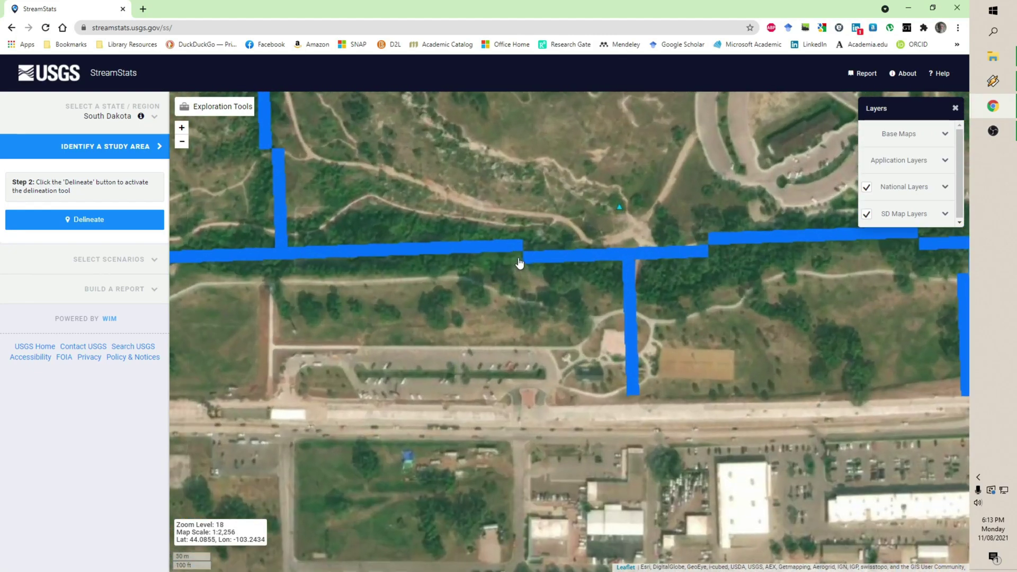
pyautogui.scroll(1, 519, 264)
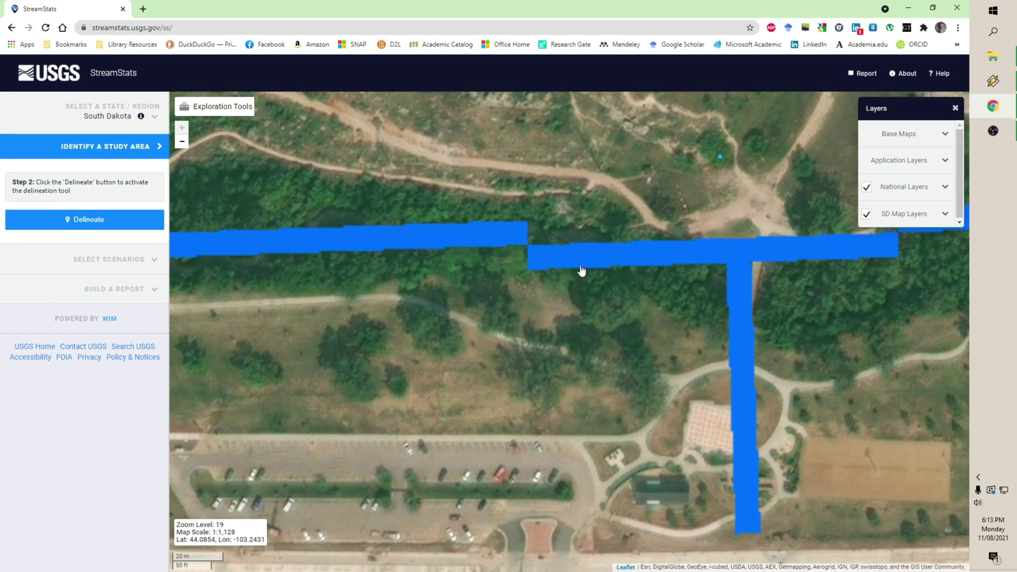
pyautogui.moveTo(586, 270); pyautogui.dragTo(468, 305)
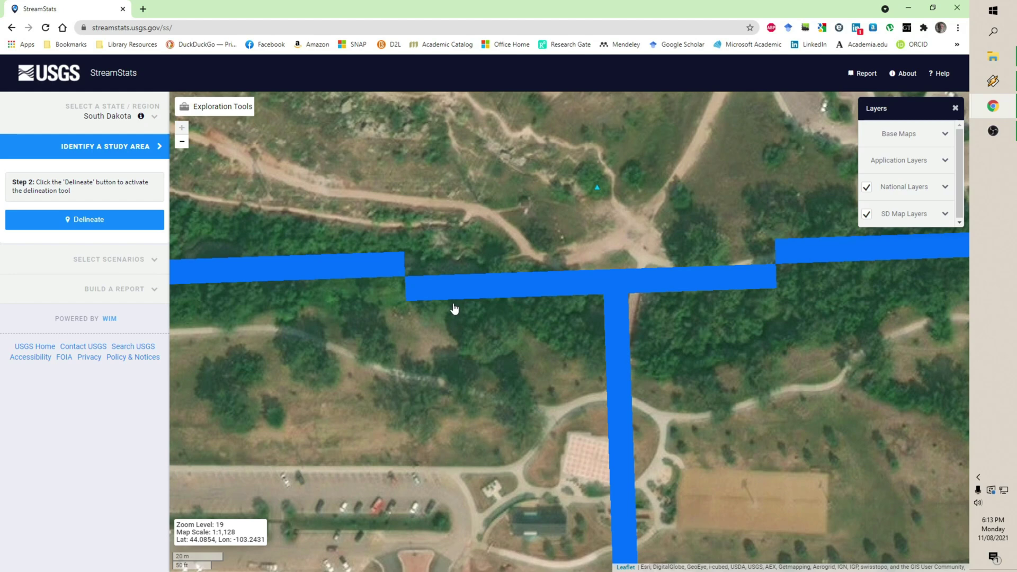
pyautogui.scroll(-1, 457, 296)
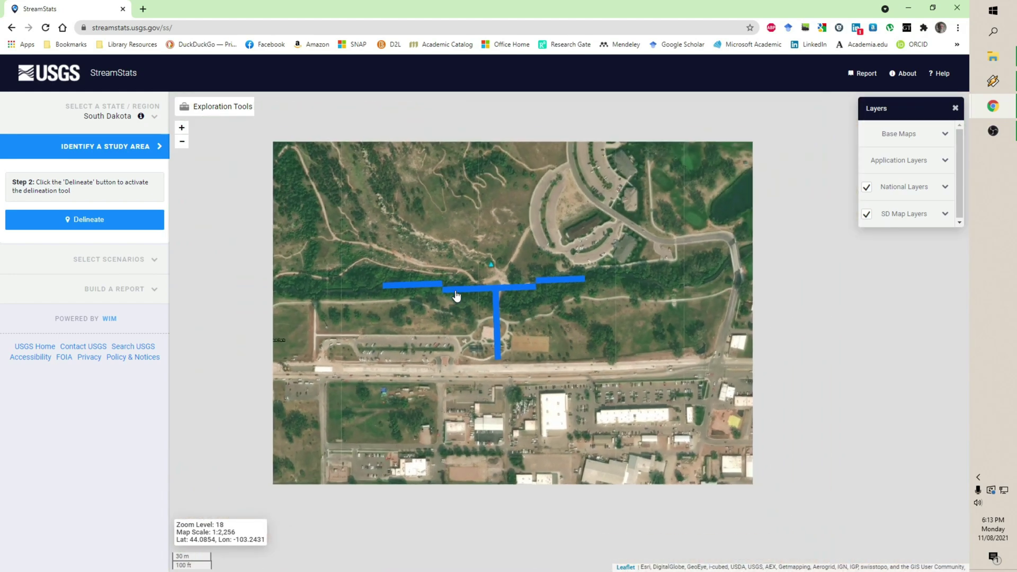
pyautogui.scroll(-1, 457, 295)
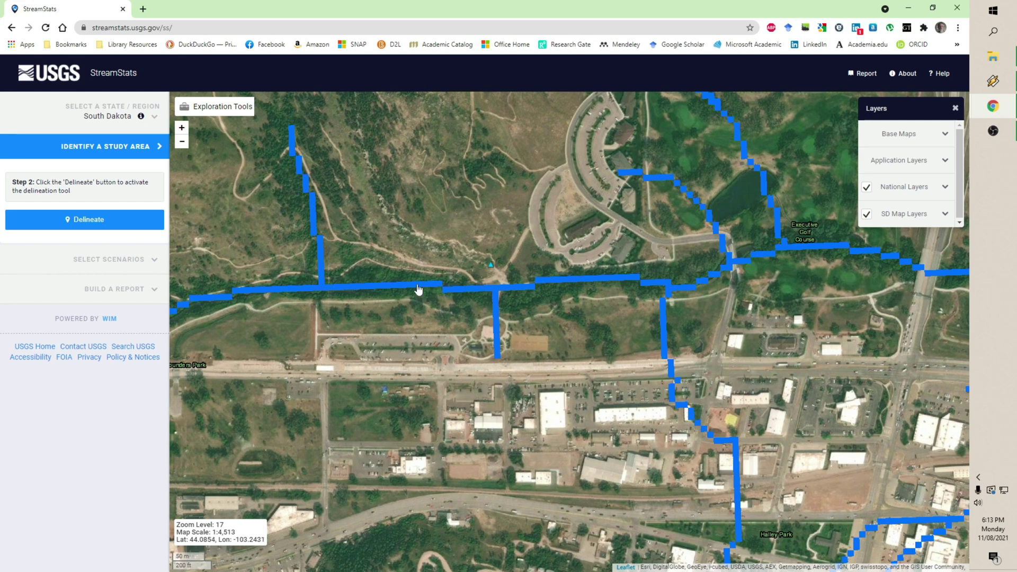
# Start Delineate, hide the Layers panel, and place the basin outlet on Rapid Creek near Founders Park.
pyautogui.click(83, 223)
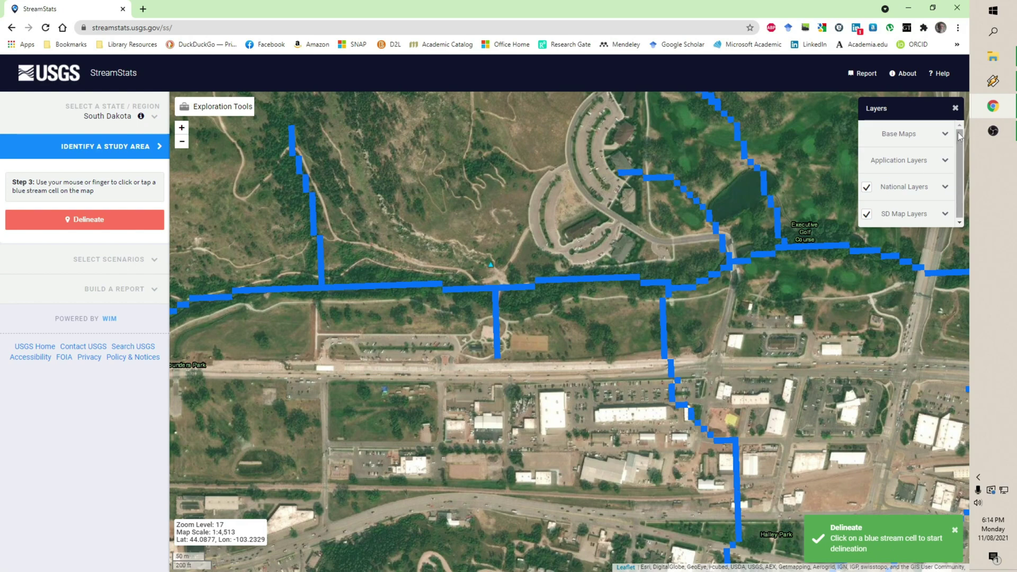
pyautogui.click(955, 108)
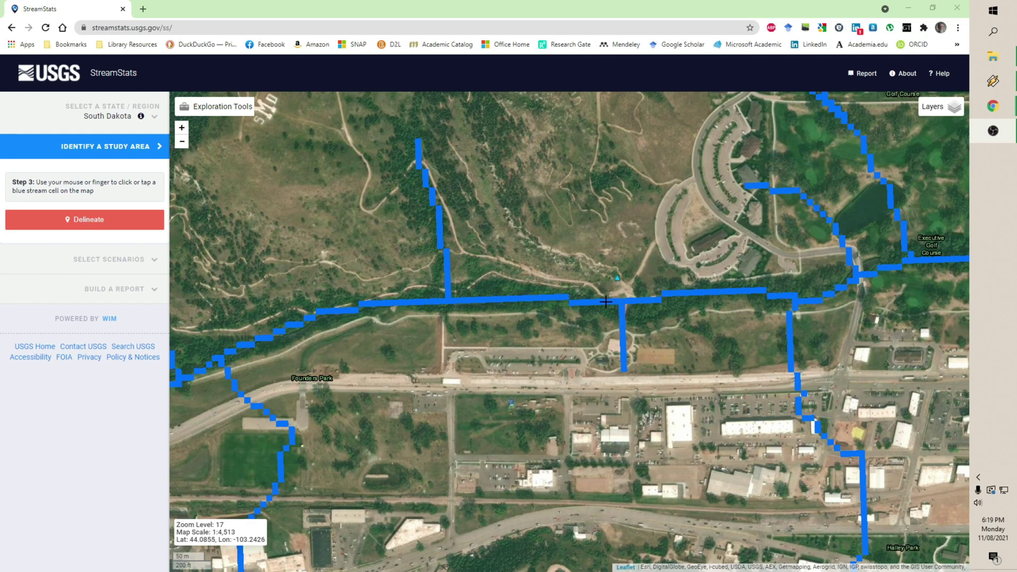
pyautogui.click(607, 301)
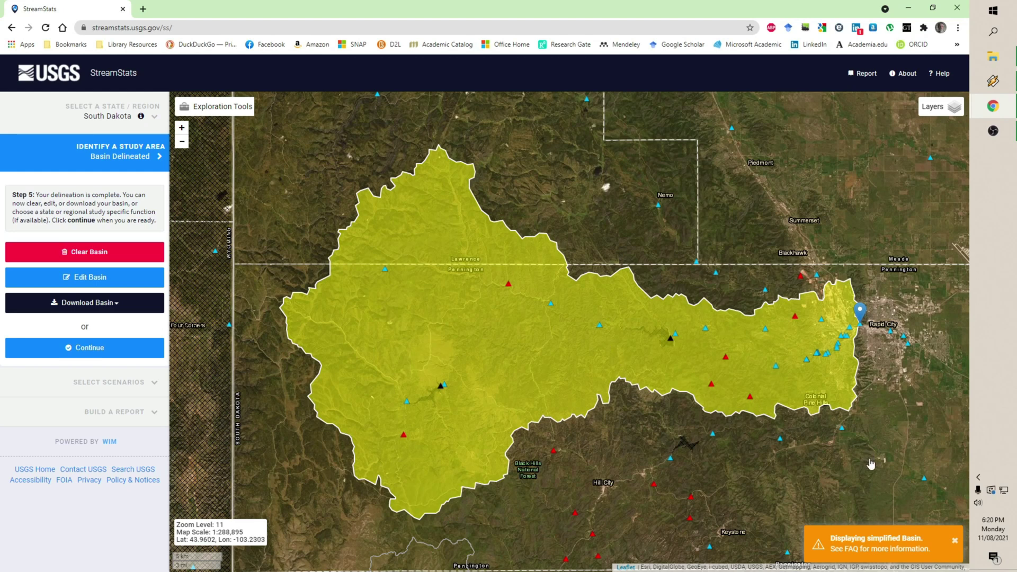
pyautogui.click(955, 543)
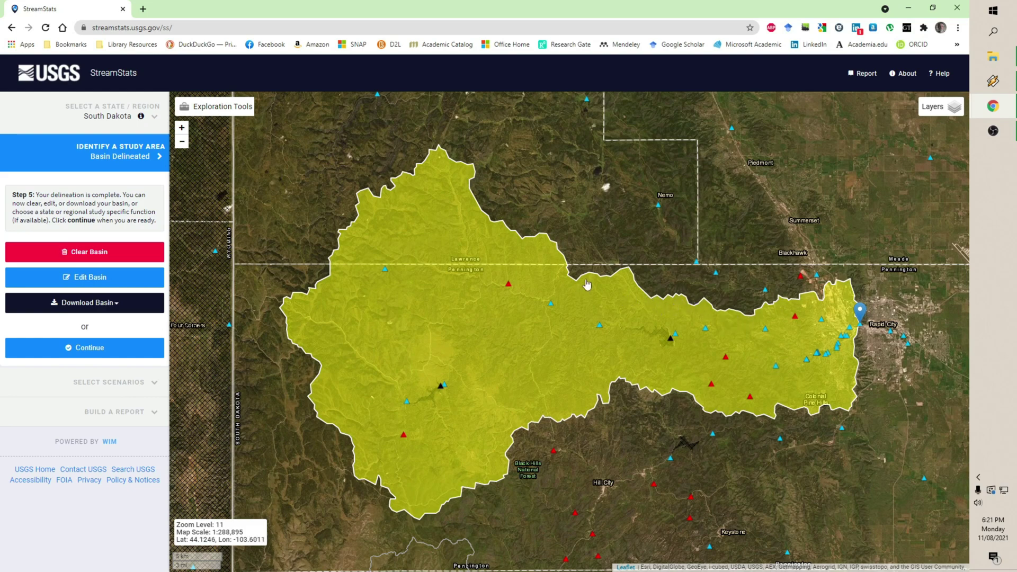
pyautogui.scroll(2, 606, 270)
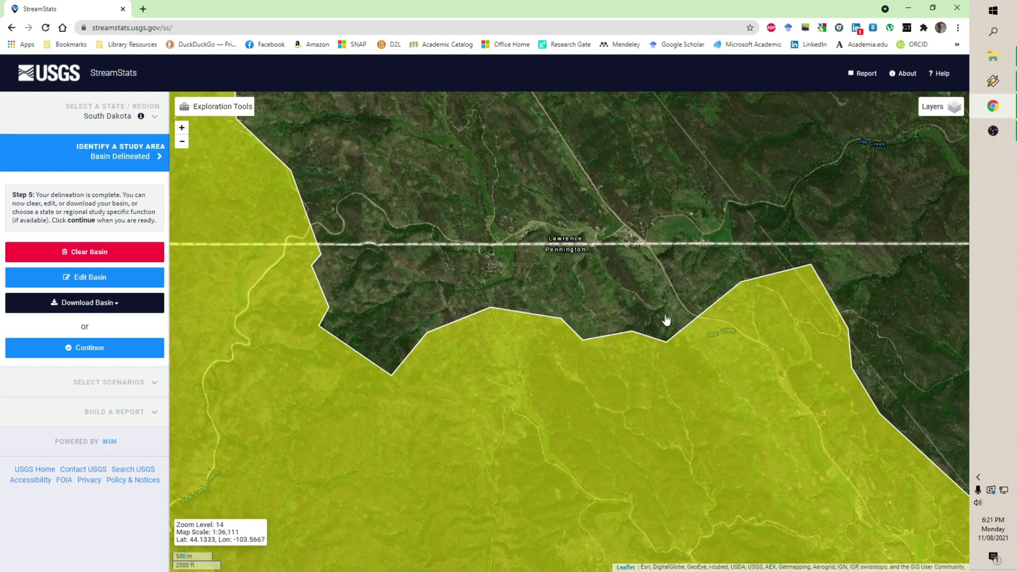
pyautogui.scroll(1, 668, 323)
pyautogui.moveTo(593, 322); pyautogui.dragTo(421, 332)
pyautogui.scroll(1, 538, 336)
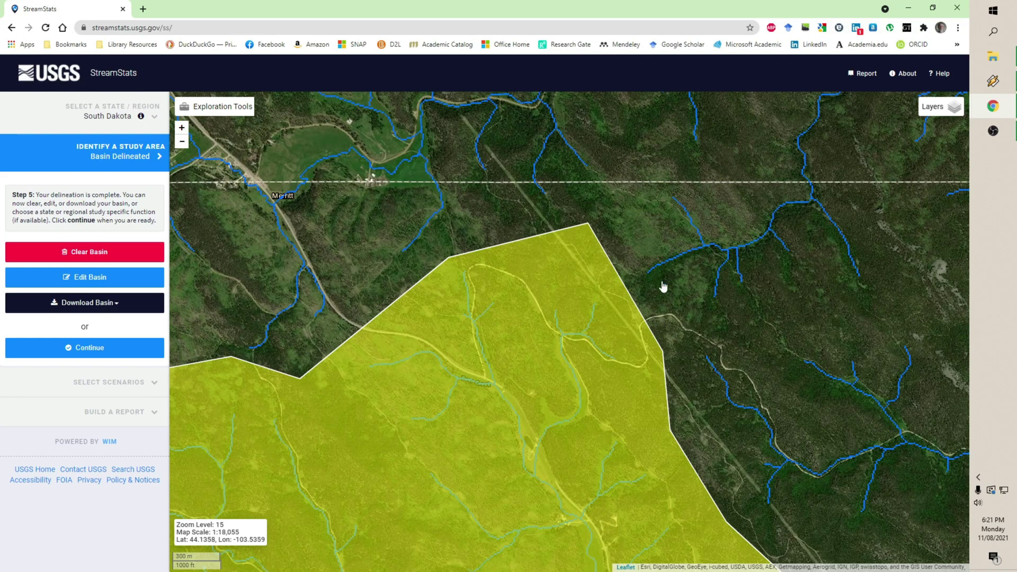
pyautogui.moveTo(639, 325); pyautogui.dragTo(631, 332)
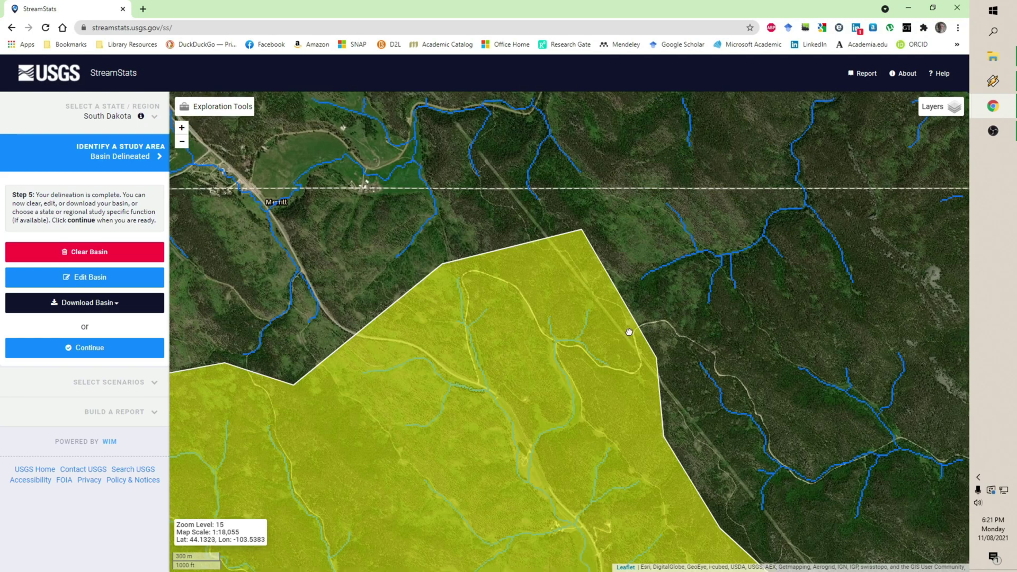
pyautogui.moveTo(578, 380); pyautogui.dragTo(568, 325)
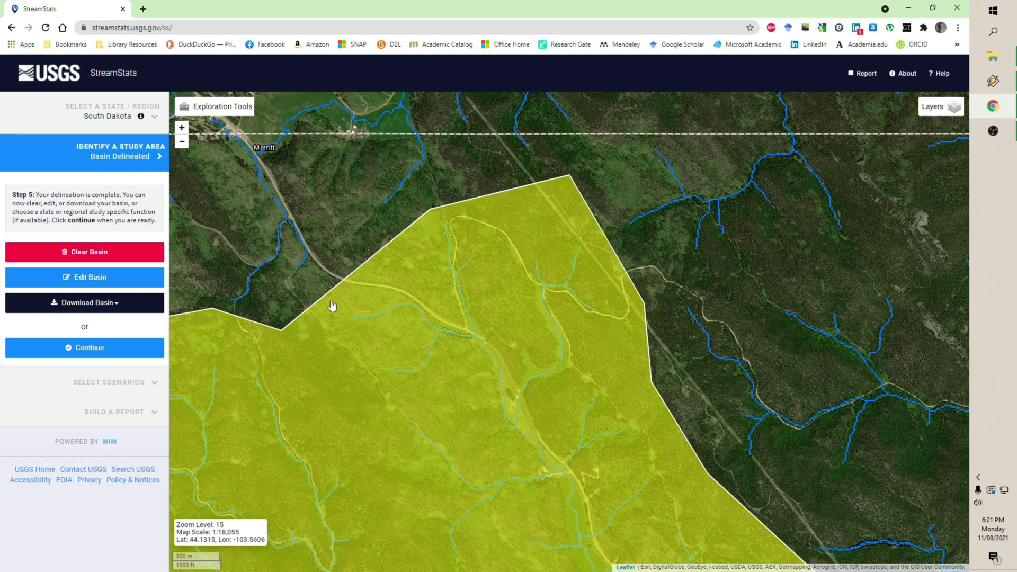
pyautogui.moveTo(336, 366); pyautogui.dragTo(482, 268)
pyautogui.scroll(-2, 464, 288)
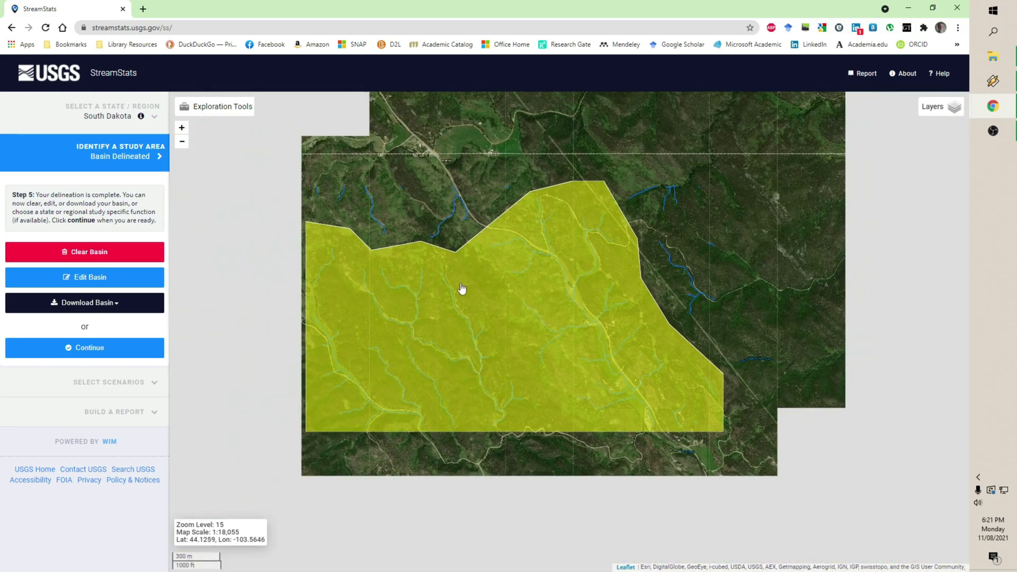
pyautogui.scroll(-2, 464, 290)
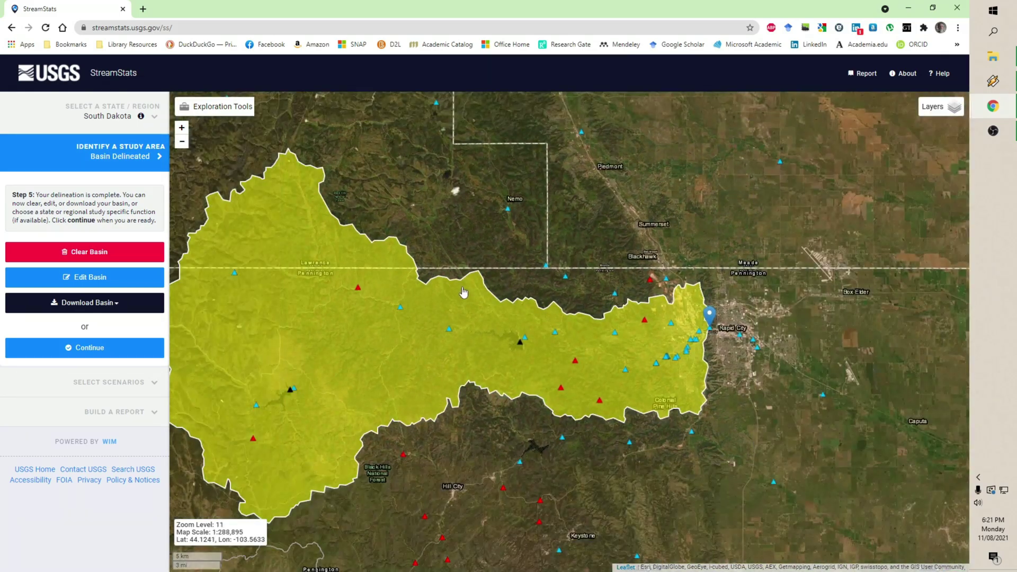
pyautogui.moveTo(457, 293); pyautogui.dragTo(566, 295)
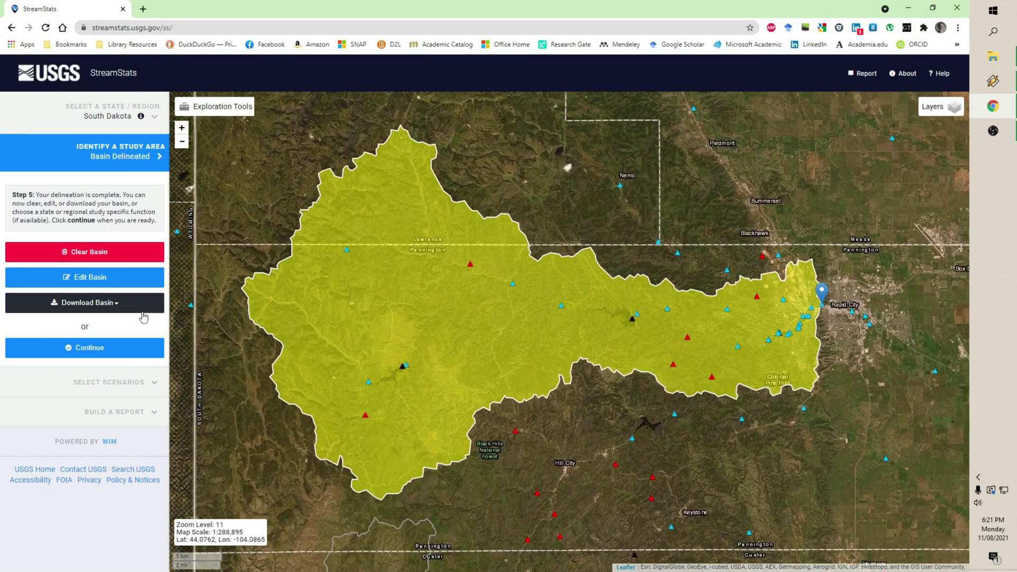
# Download the delineated basin as a shapefile saved under the name RCRC.zip.
pyautogui.click(101, 306)
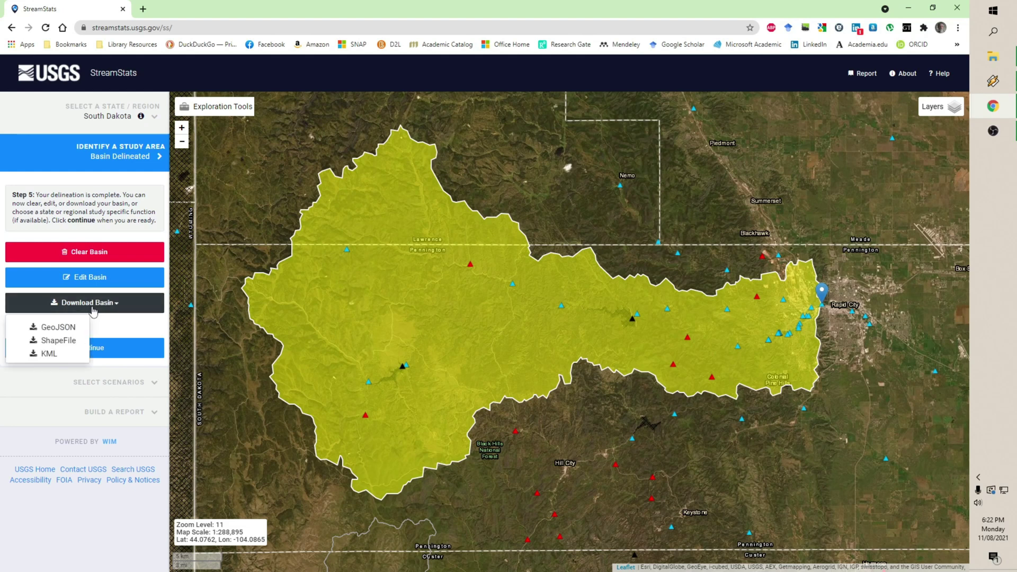
pyautogui.click(59, 341)
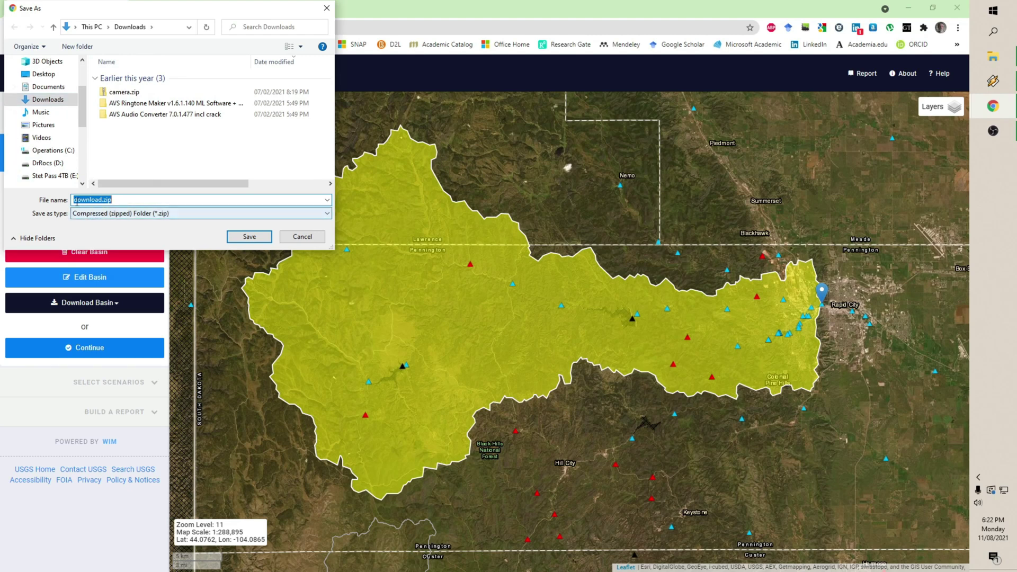
pyautogui.moveTo(74, 200); pyautogui.dragTo(102, 199)
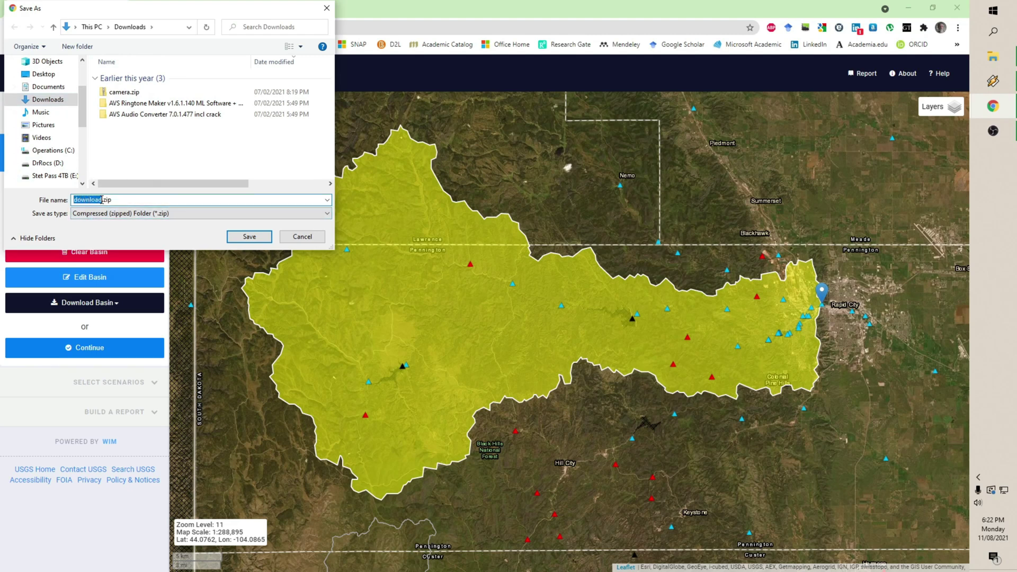
pyautogui.write('RCRC')
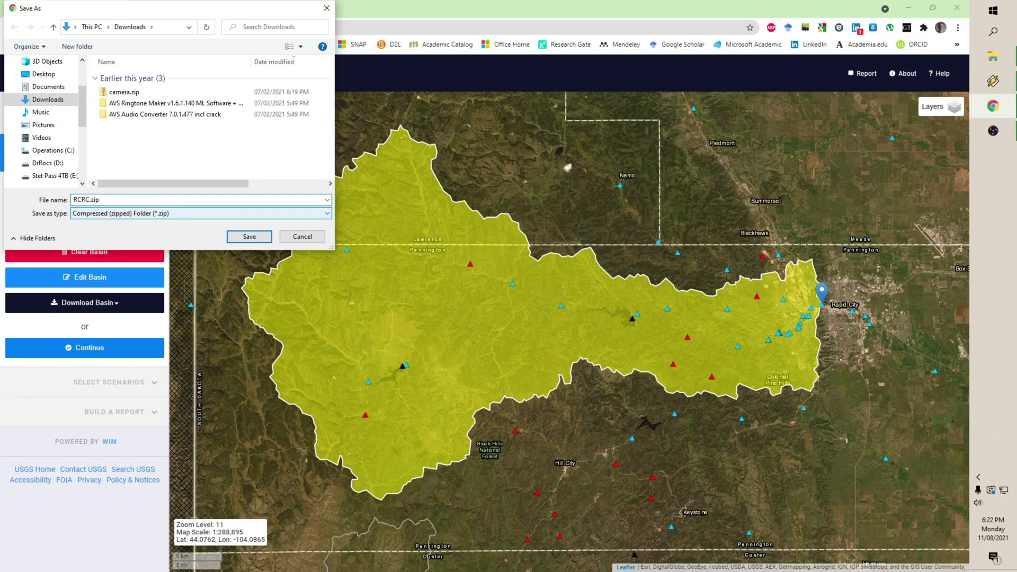
pyautogui.click(249, 237)
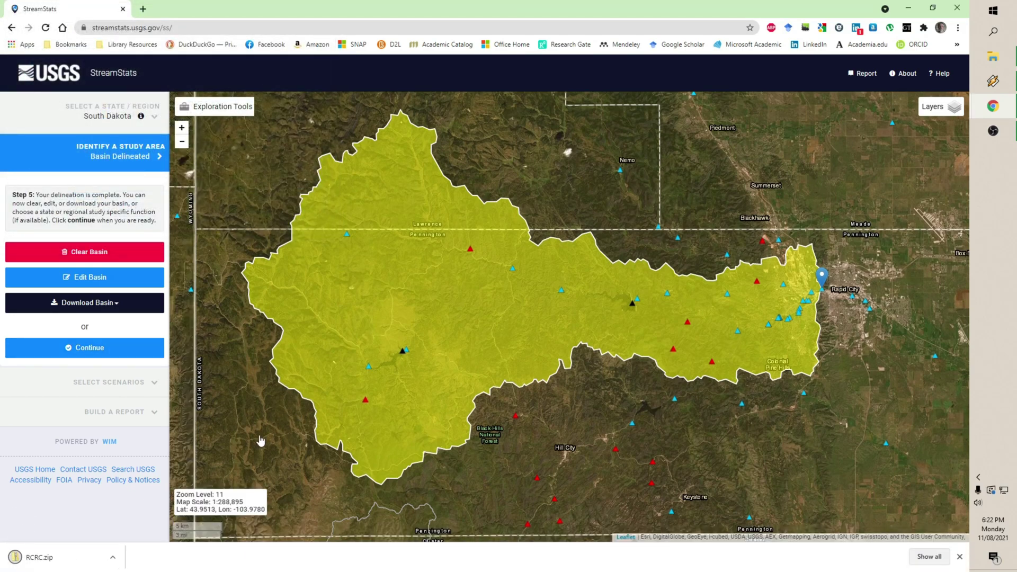
# Go on to scenarios, pick Peak-Flow Statistics and Bankfull Statistics, and expand the Basin Characteristics list.
pyautogui.click(88, 350)
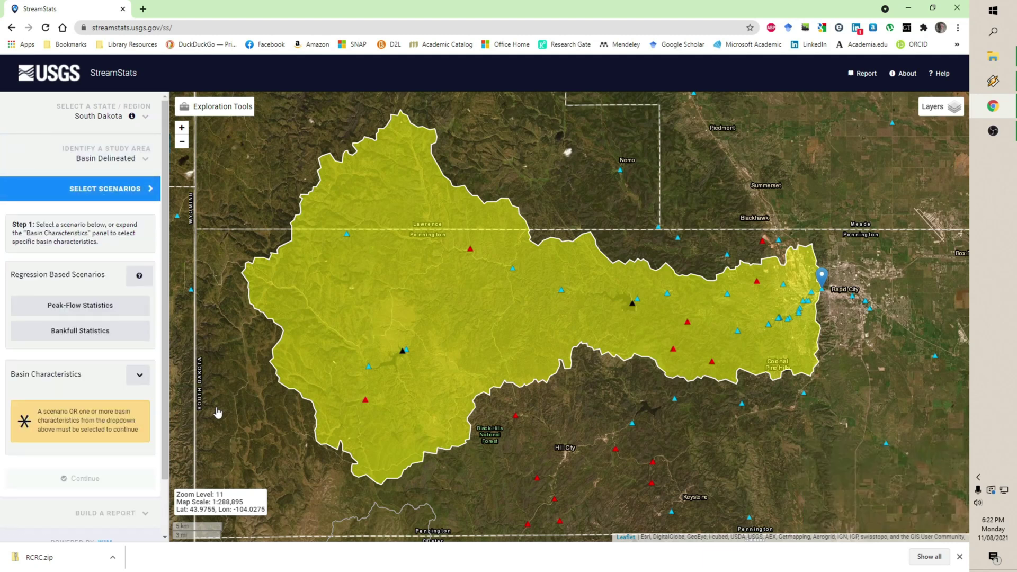
pyautogui.click(73, 311)
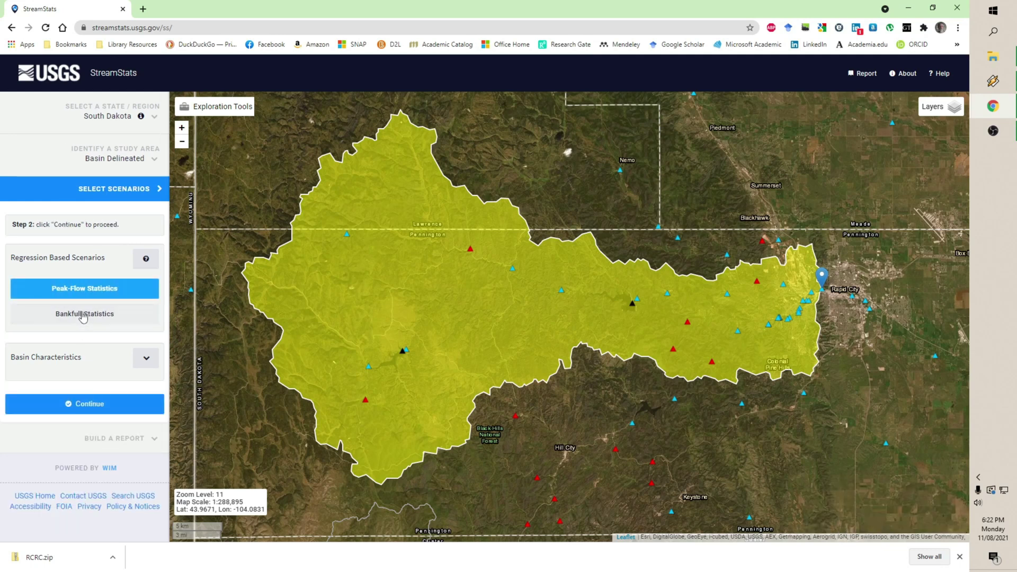
pyautogui.click(89, 313)
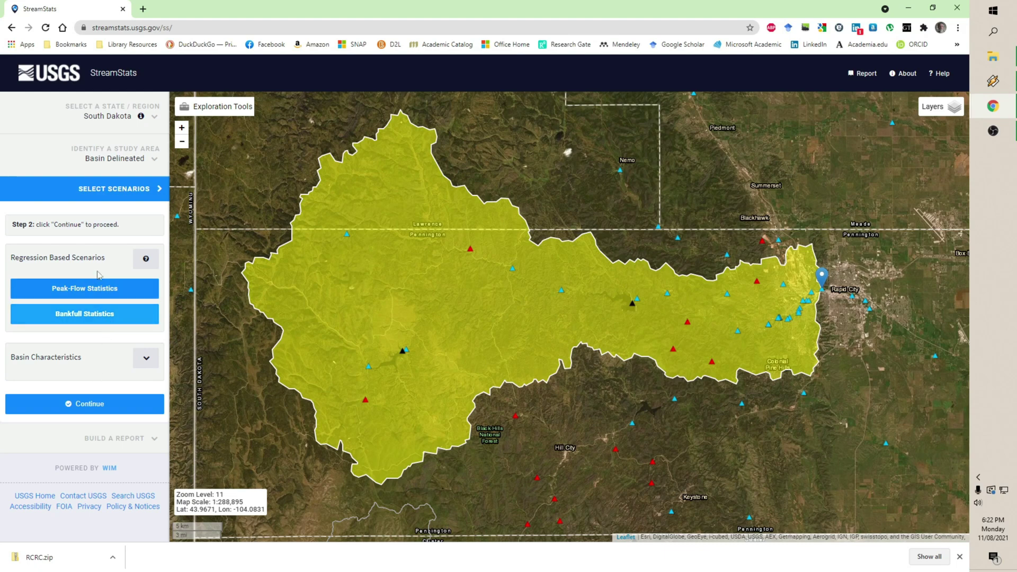
pyautogui.click(146, 357)
pyautogui.scroll(-4, 141, 356)
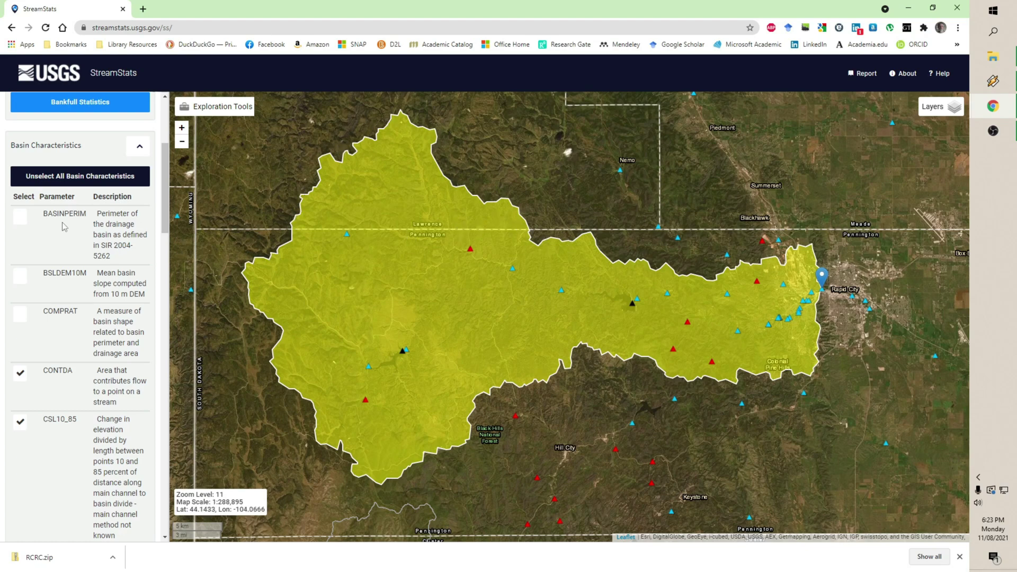
# Tick BASINPERIM, BSLDEM10M, COMPRAT, ELEV, ELEVMAX, LAKESNWI, LC11DEV and LC11IMP.
pyautogui.click(23, 224)
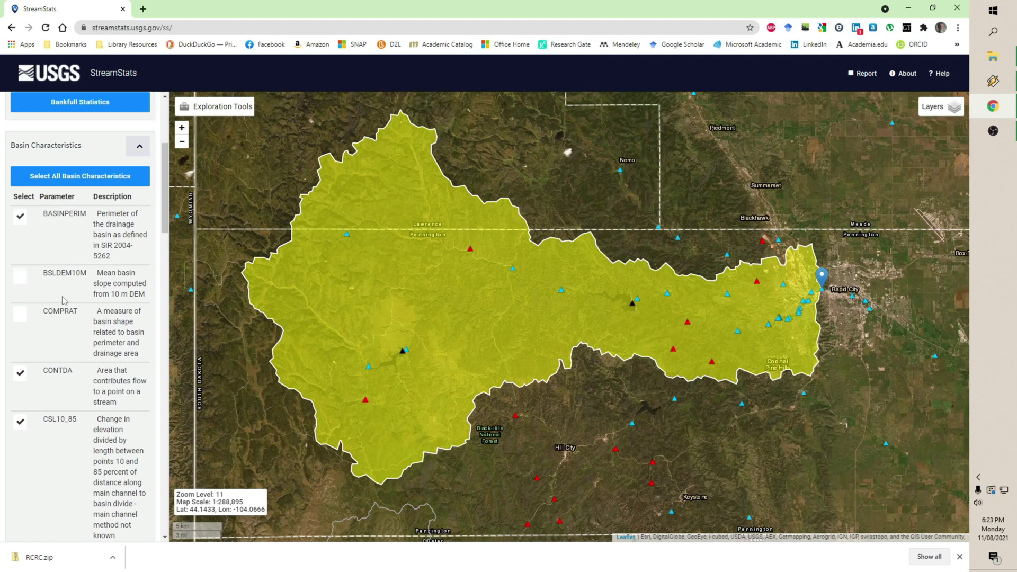
pyautogui.click(21, 278)
pyautogui.click(21, 316)
pyautogui.scroll(-5, 109, 461)
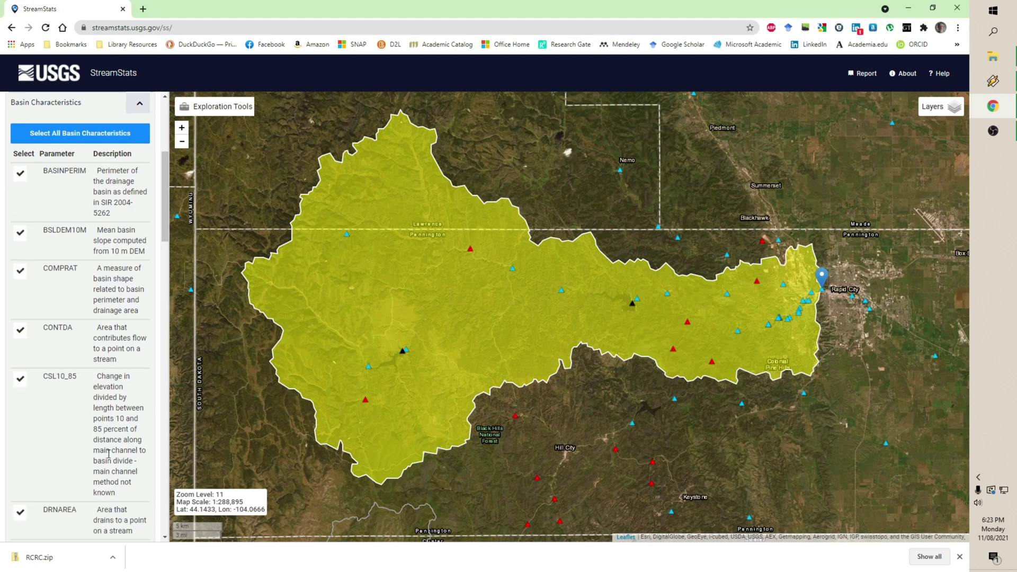
pyautogui.scroll(-1, 107, 406)
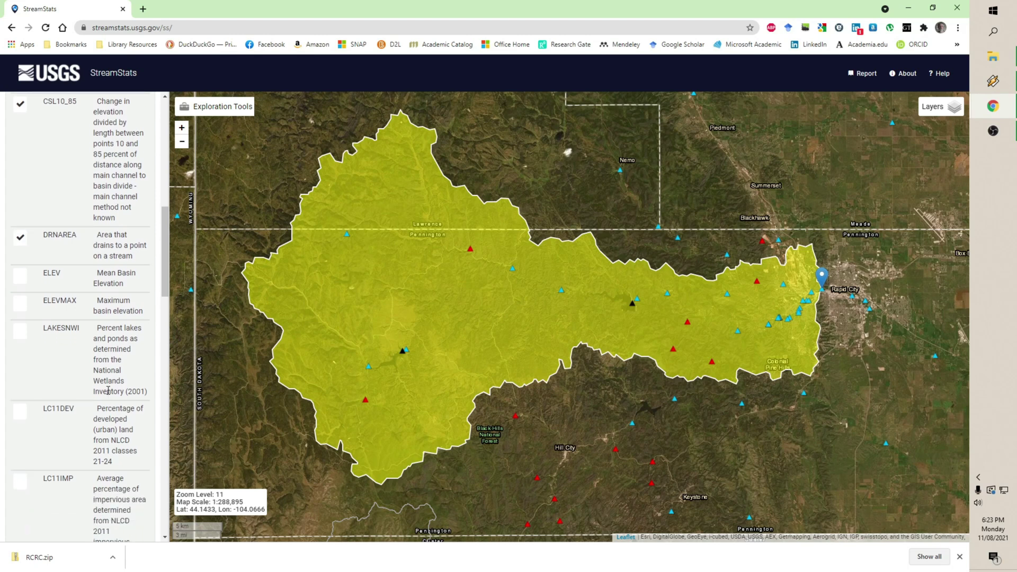
pyautogui.click(22, 277)
pyautogui.click(20, 305)
pyautogui.click(20, 331)
pyautogui.click(20, 412)
pyautogui.scroll(-1, 85, 427)
pyautogui.scroll(-4, 85, 427)
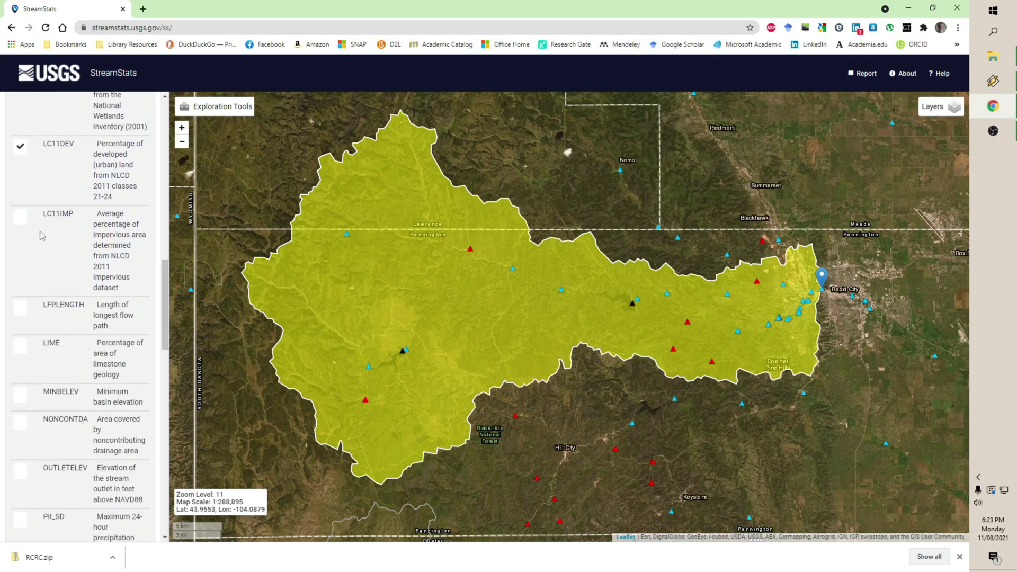
pyautogui.click(20, 218)
# Tick LFPLENGTH, LIME, MINBELEV, NONCONTDA, OUTLETELEV, PII_SD, RELIEF, RELRELF, SD_AS, SD_ASLZ and SD_BHEXT.
pyautogui.click(23, 313)
pyautogui.click(21, 352)
pyautogui.click(20, 394)
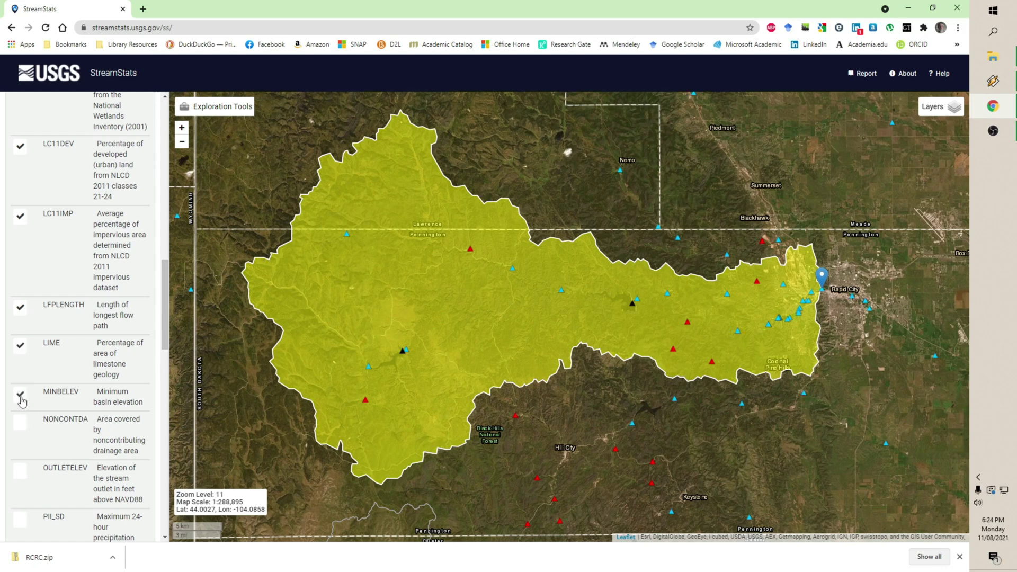
pyautogui.click(23, 427)
pyautogui.click(20, 472)
pyautogui.scroll(-6, 82, 397)
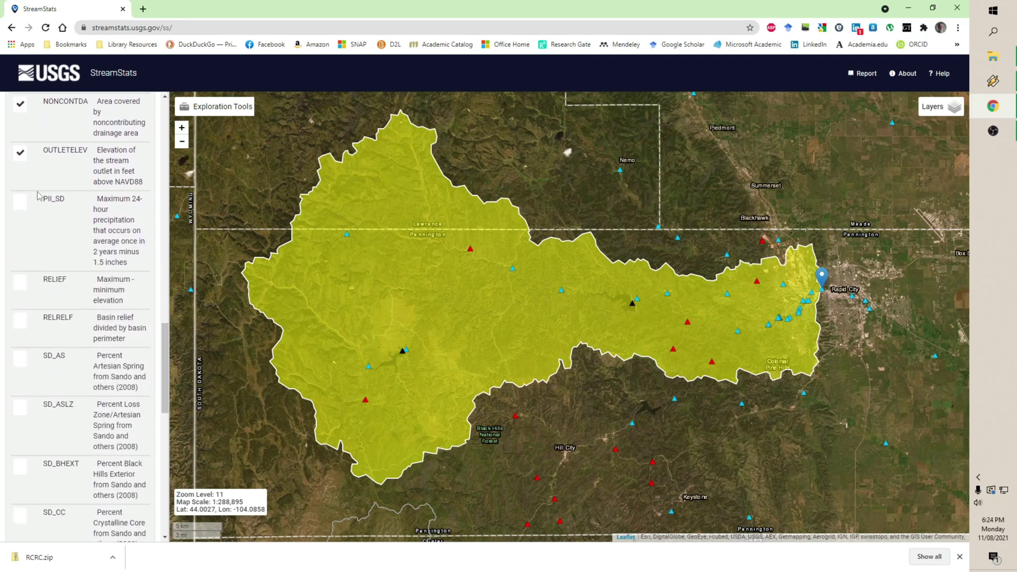
pyautogui.click(20, 204)
pyautogui.click(20, 282)
pyautogui.click(21, 324)
pyautogui.click(20, 361)
pyautogui.click(23, 413)
pyautogui.click(22, 468)
# Tick SD_CC, SD_LSTHW, SD_LSTLZ, SD_SNDHLS, SLOPERAT, STORNWI and WETLNDNWI.
pyautogui.scroll(-5, 90, 461)
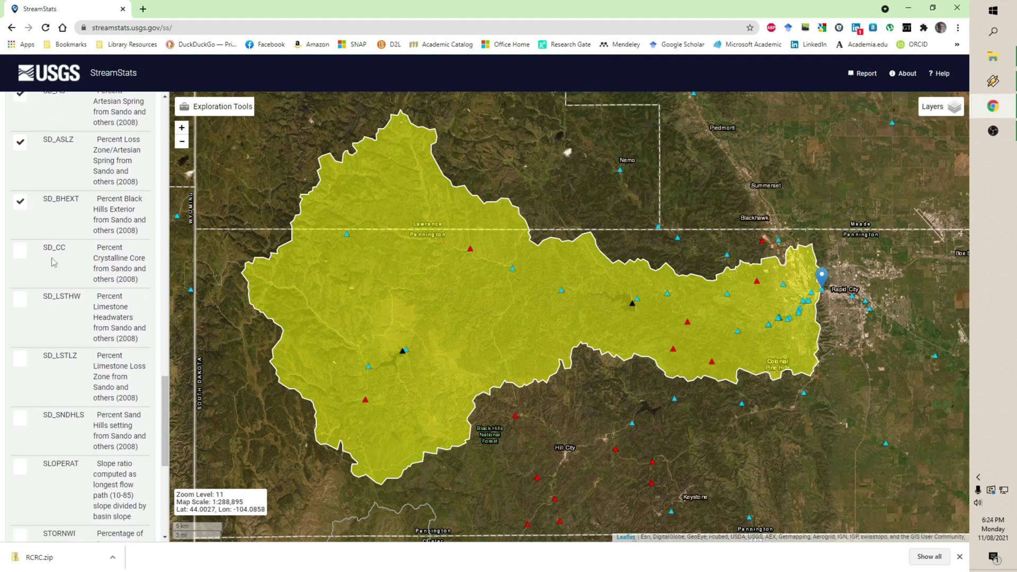
pyautogui.click(21, 254)
pyautogui.click(21, 302)
pyautogui.click(21, 361)
pyautogui.click(21, 418)
pyautogui.click(22, 475)
pyautogui.scroll(-4, 57, 459)
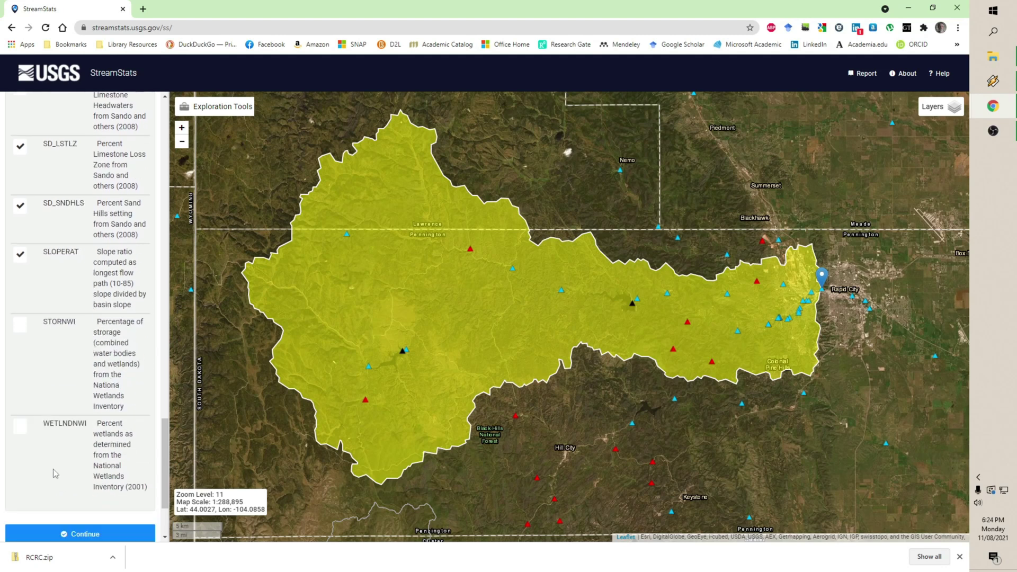
pyautogui.click(20, 328)
pyautogui.click(20, 427)
pyautogui.scroll(-2, 37, 445)
# Compute the selected characteristics and review the value table (CONTDA 413.06, ELEV 5668, RELIEF 3940).
pyautogui.click(88, 422)
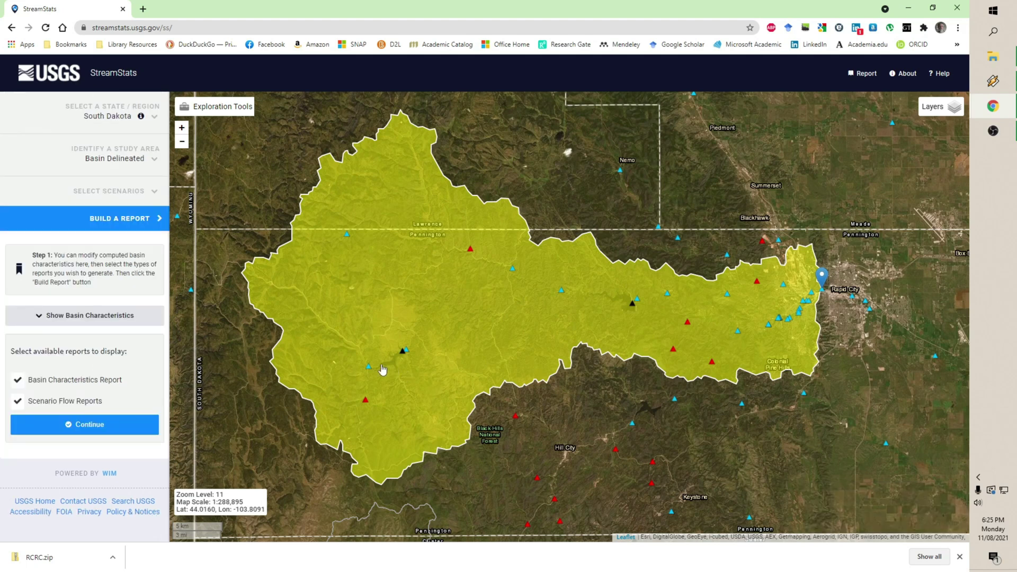
pyautogui.click(98, 318)
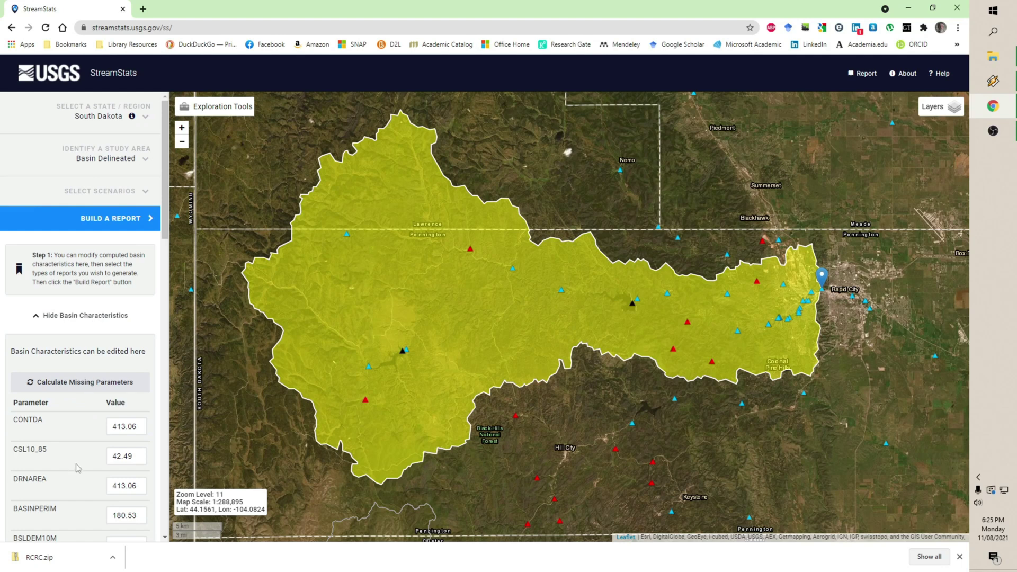
pyautogui.scroll(-3, 71, 334)
pyautogui.scroll(-1, 68, 334)
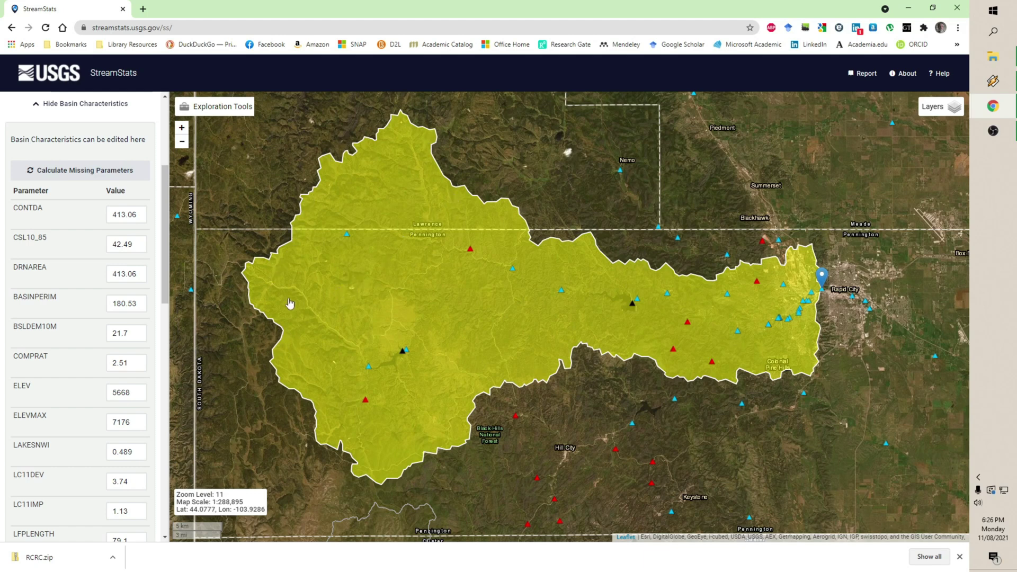
pyautogui.scroll(-2, 140, 346)
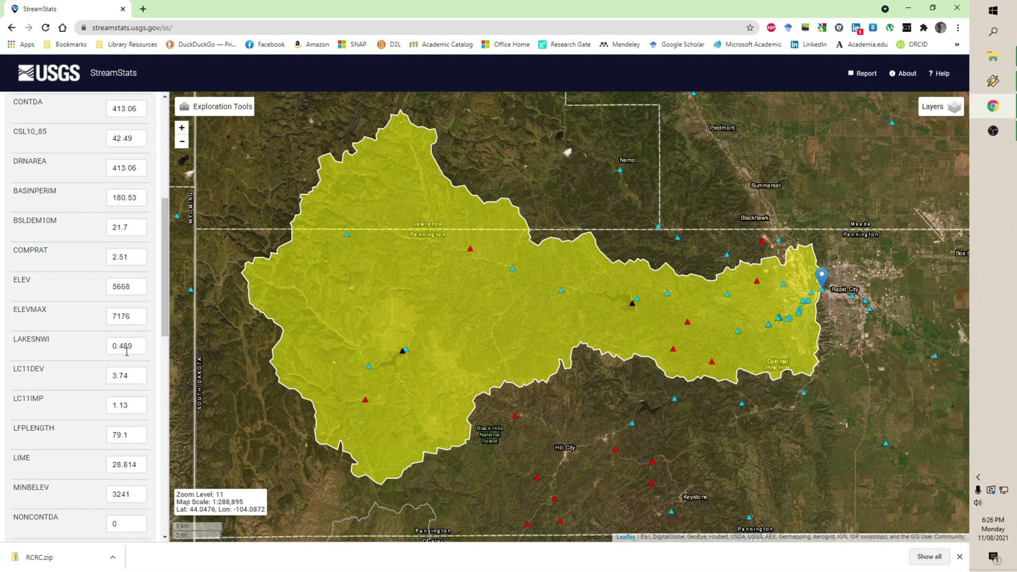
pyautogui.scroll(-2, 130, 352)
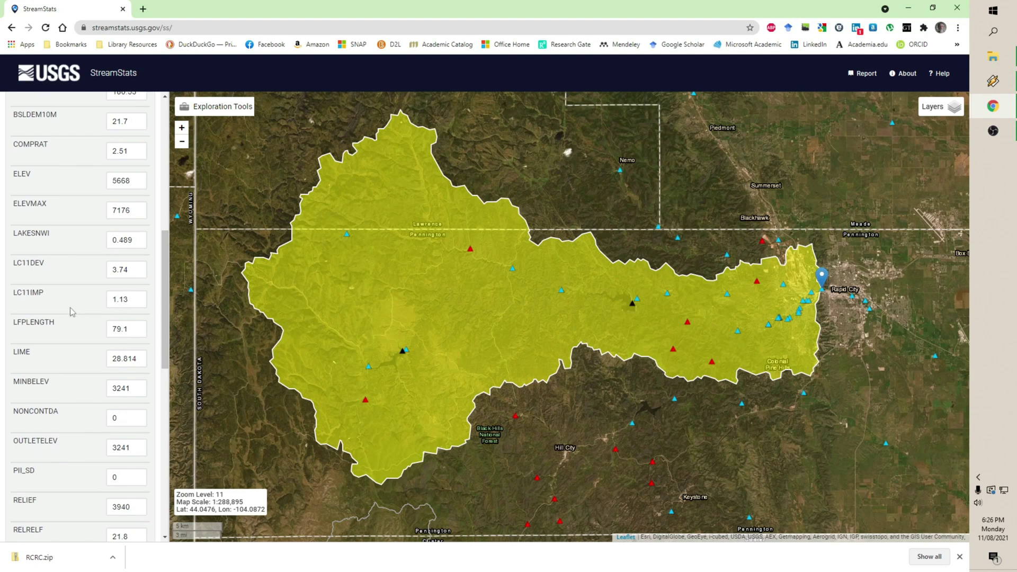
pyautogui.scroll(-4, 72, 311)
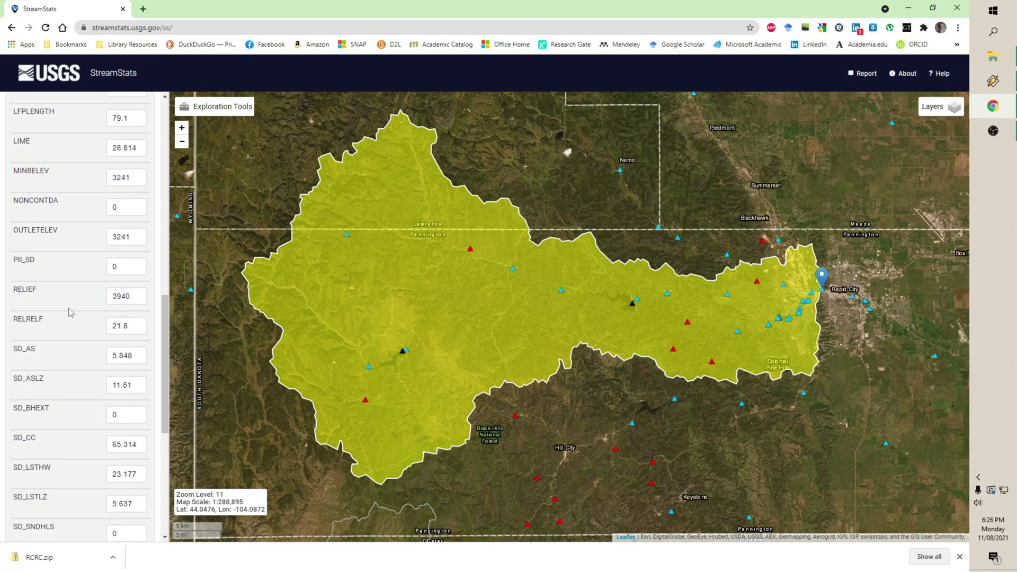
pyautogui.scroll(-3, 68, 307)
pyautogui.scroll(6, 68, 311)
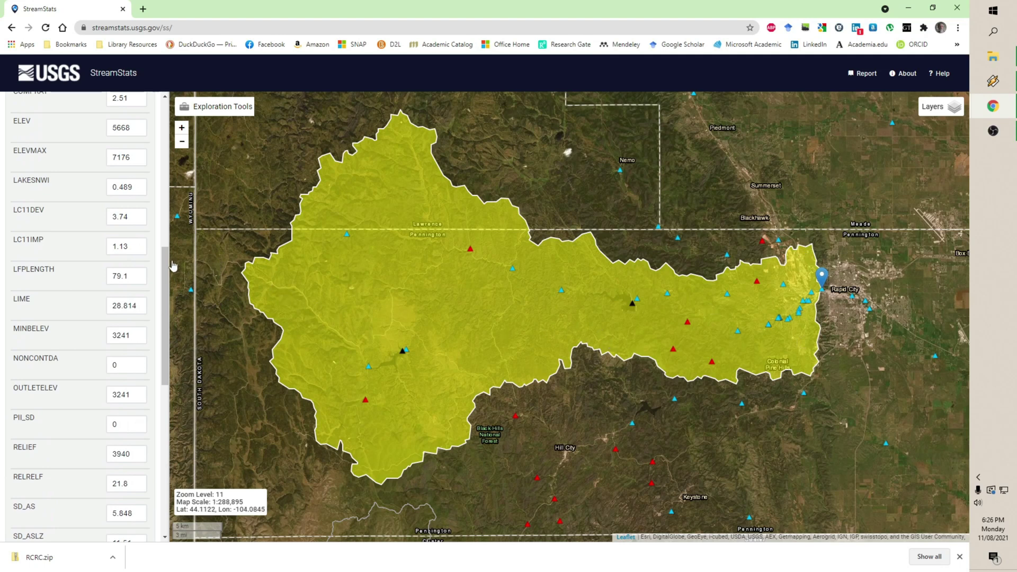
pyautogui.moveTo(165, 263); pyautogui.dragTo(162, 436)
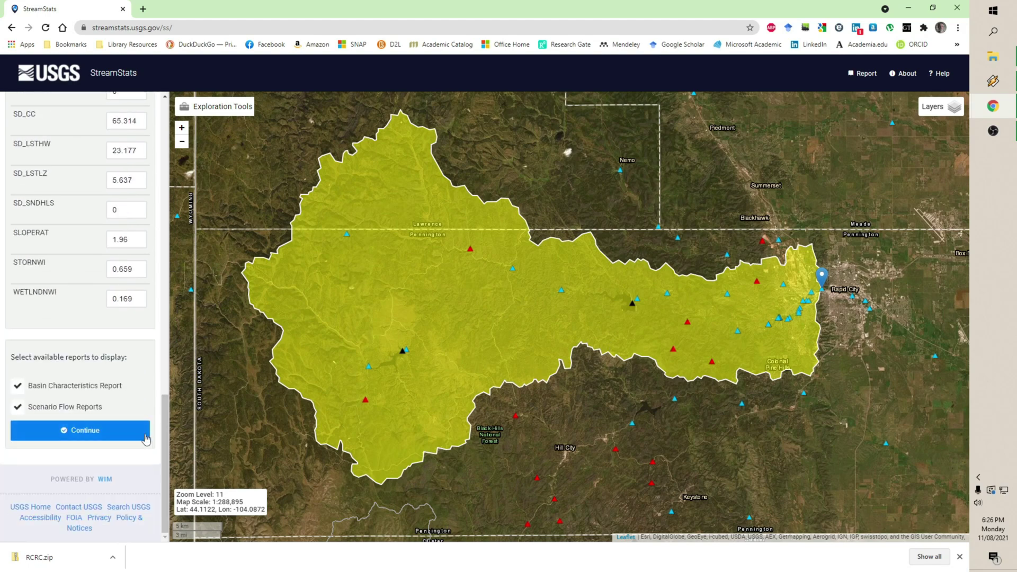
pyautogui.click(79, 432)
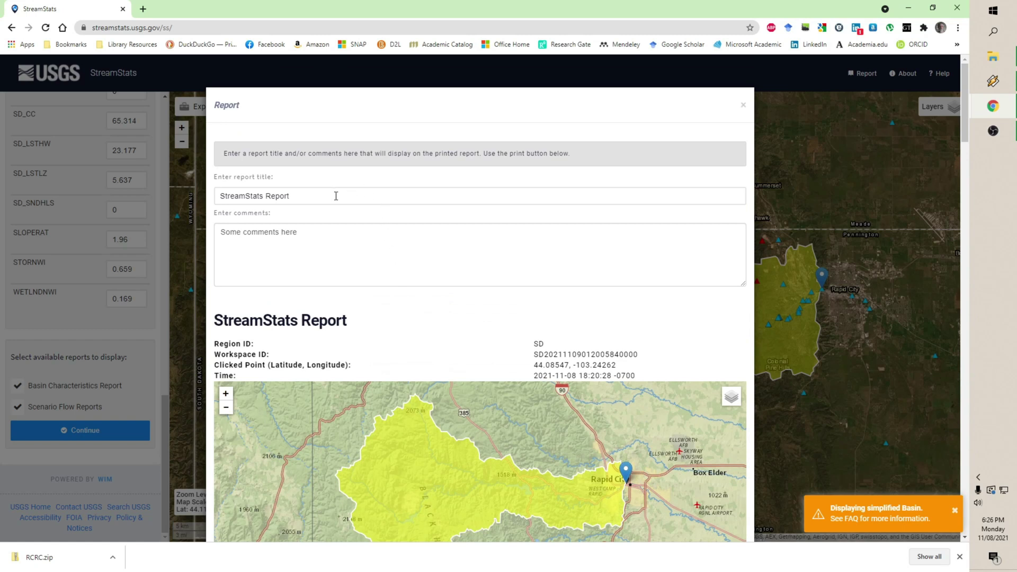
pyautogui.scroll(-1, 339, 179)
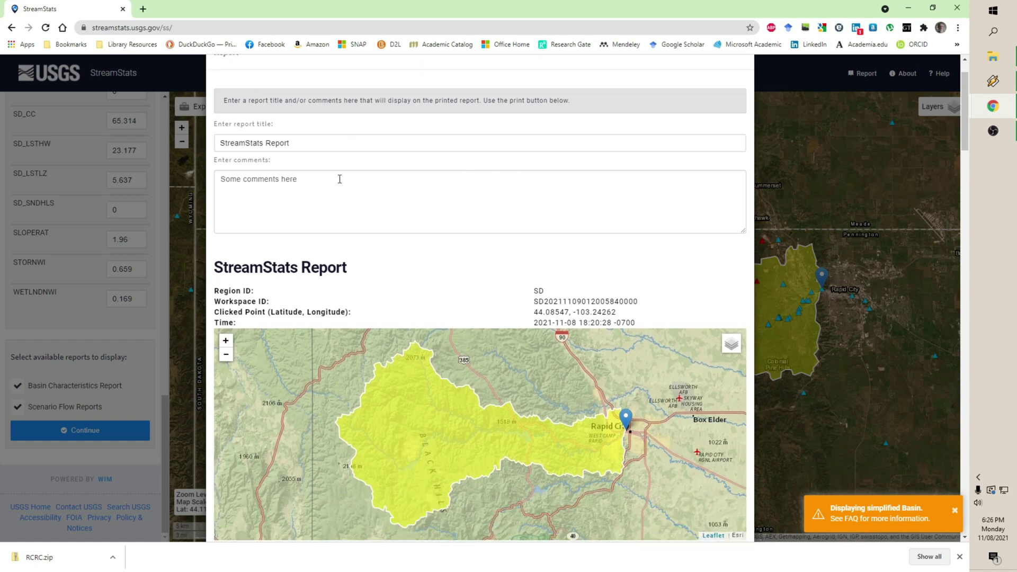
pyautogui.click(302, 142)
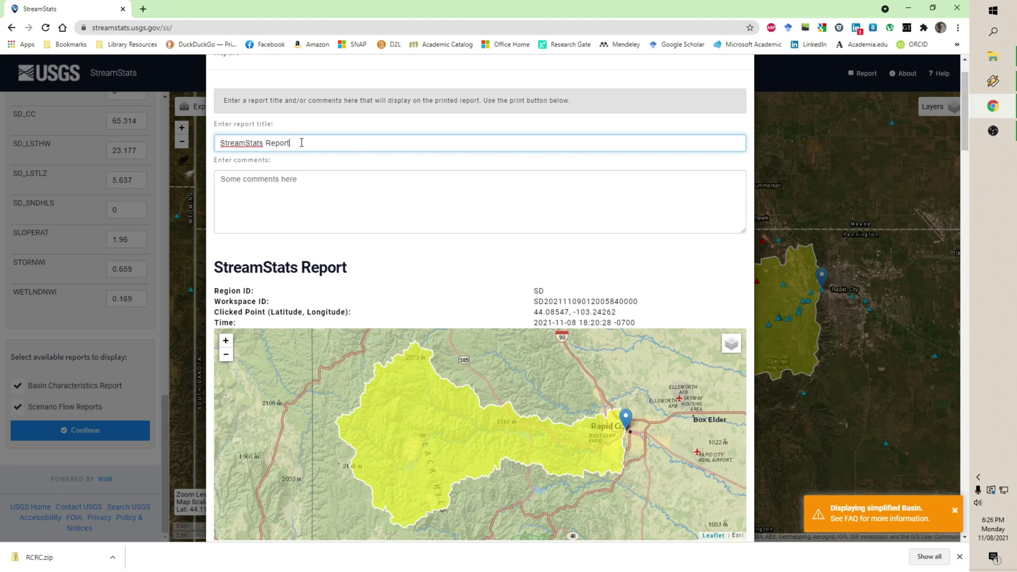
pyautogui.moveTo(299, 142); pyautogui.dragTo(222, 142)
pyautogui.click(277, 193)
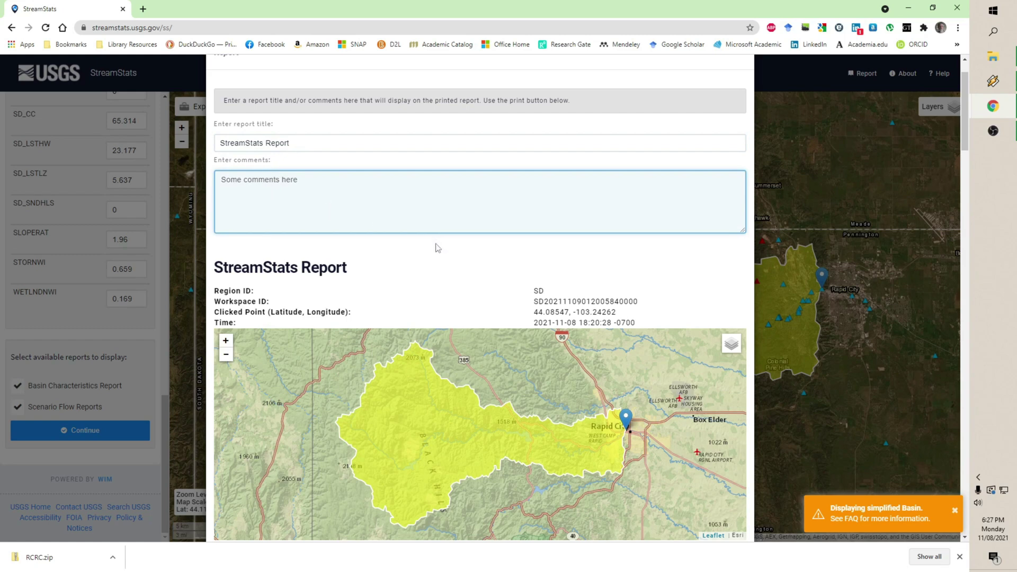
pyautogui.scroll(-3, 438, 248)
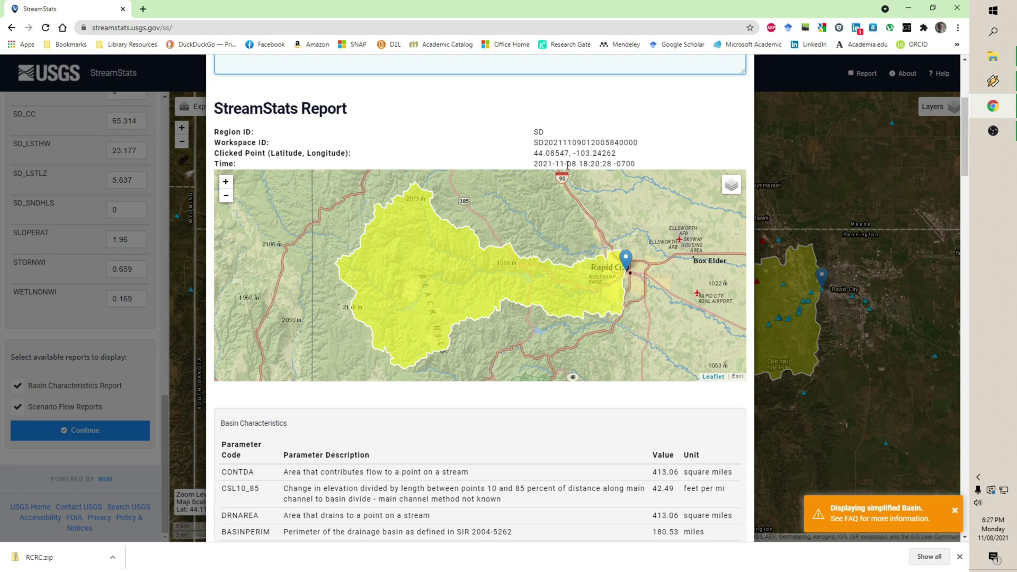
pyautogui.scroll(-3, 500, 392)
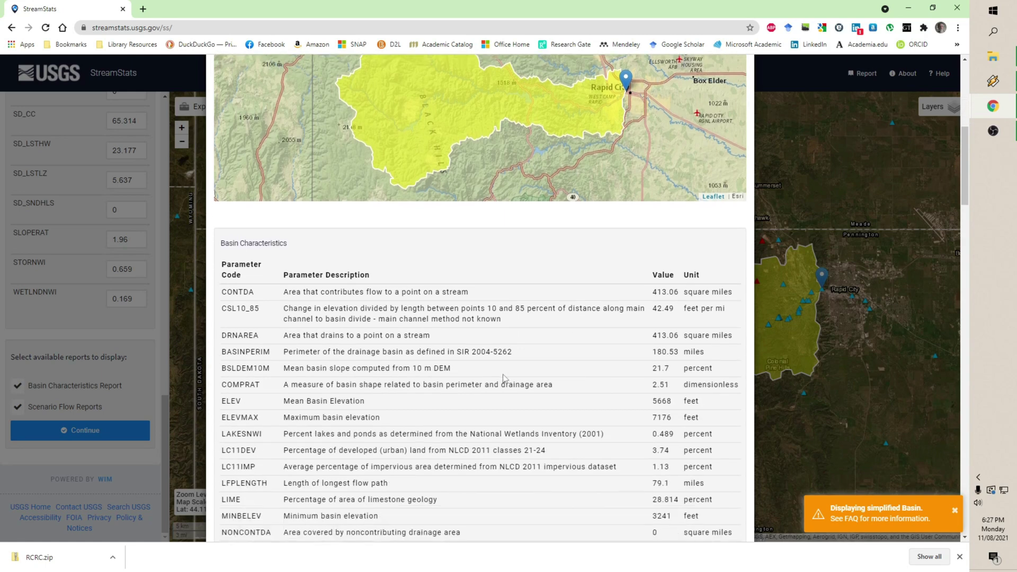
pyautogui.scroll(-6, 503, 378)
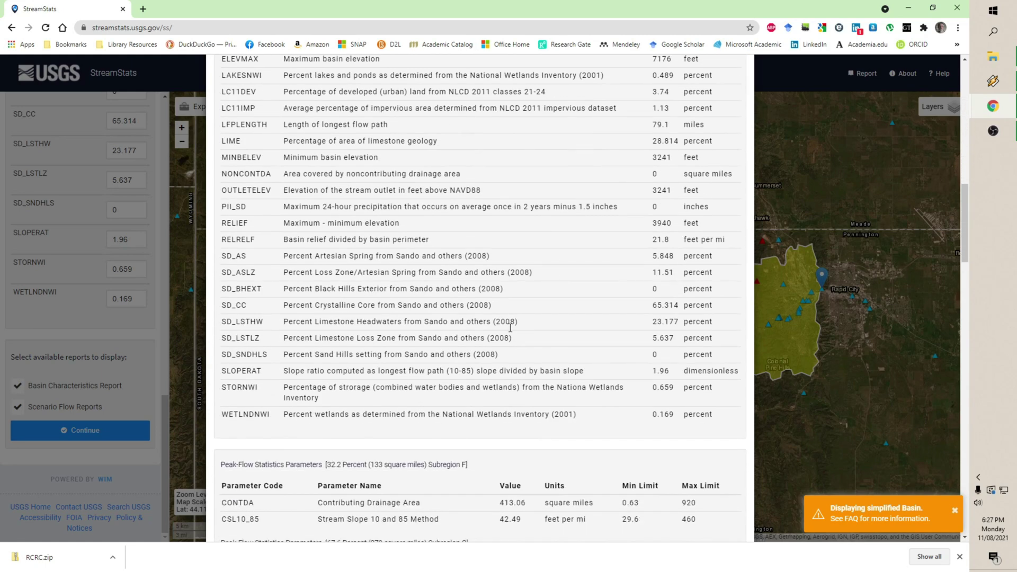
pyautogui.scroll(-3, 510, 328)
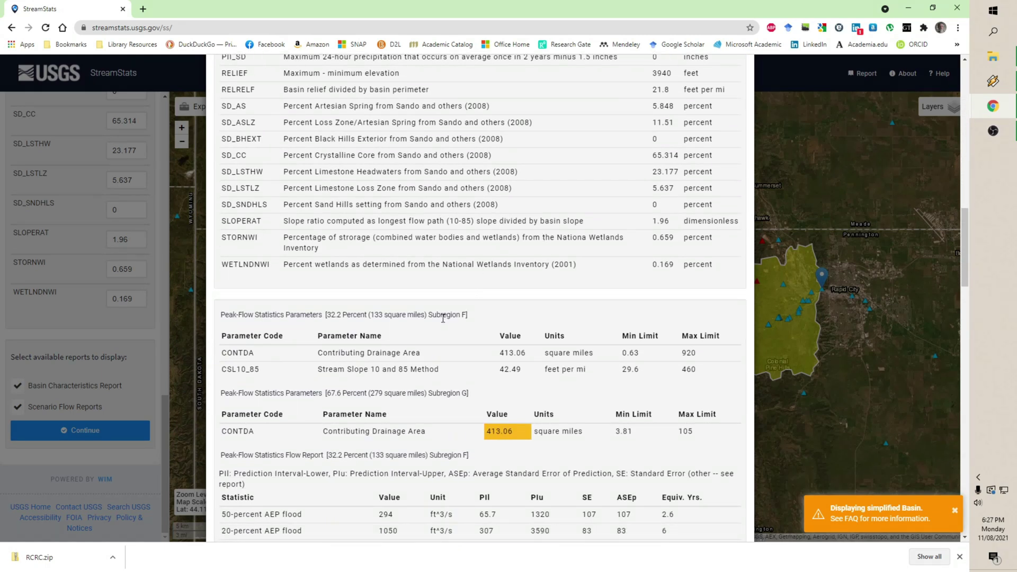
pyautogui.scroll(-4, 433, 390)
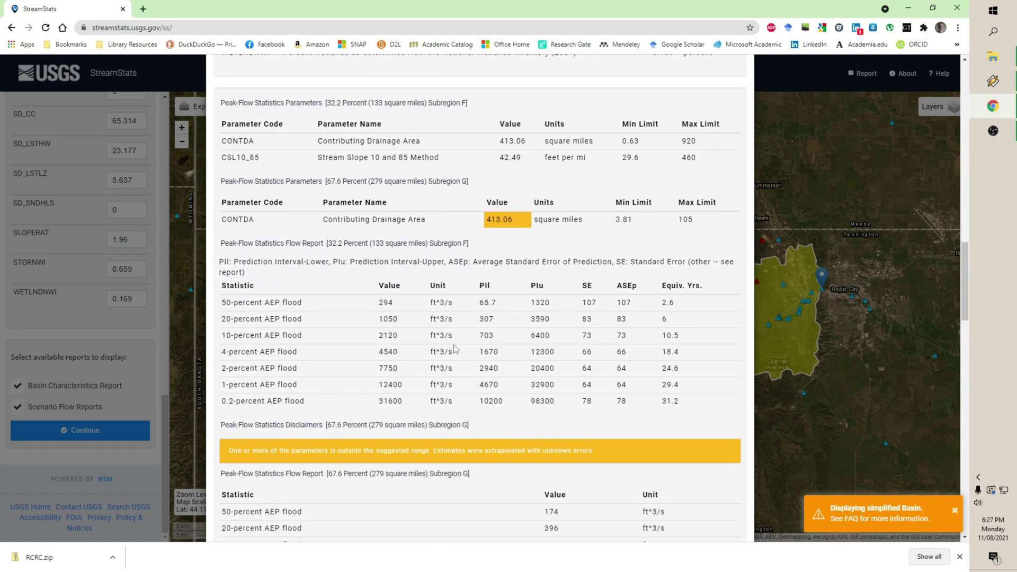
pyautogui.scroll(-6, 454, 348)
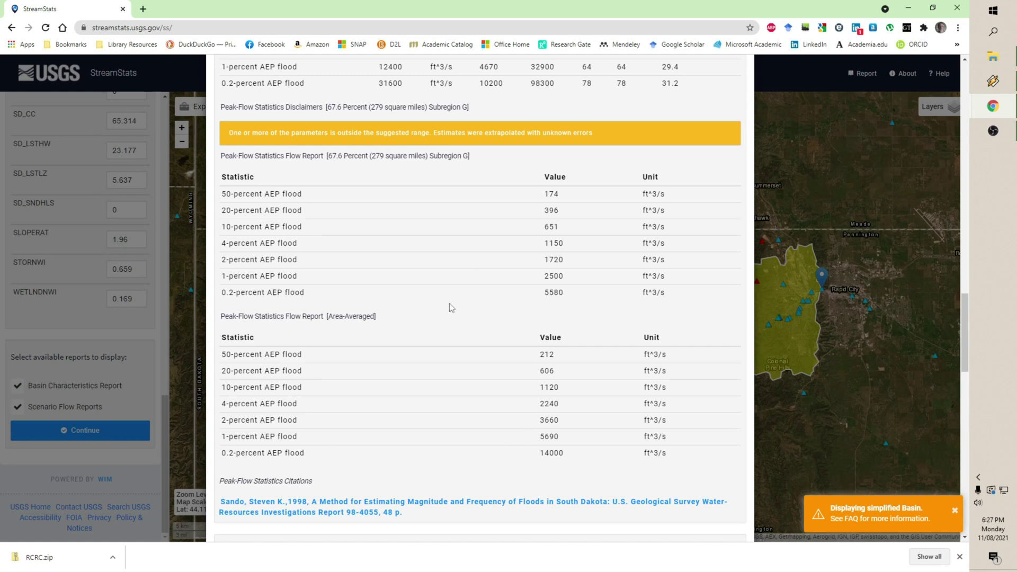
pyautogui.scroll(5, 449, 306)
pyautogui.scroll(1, 450, 307)
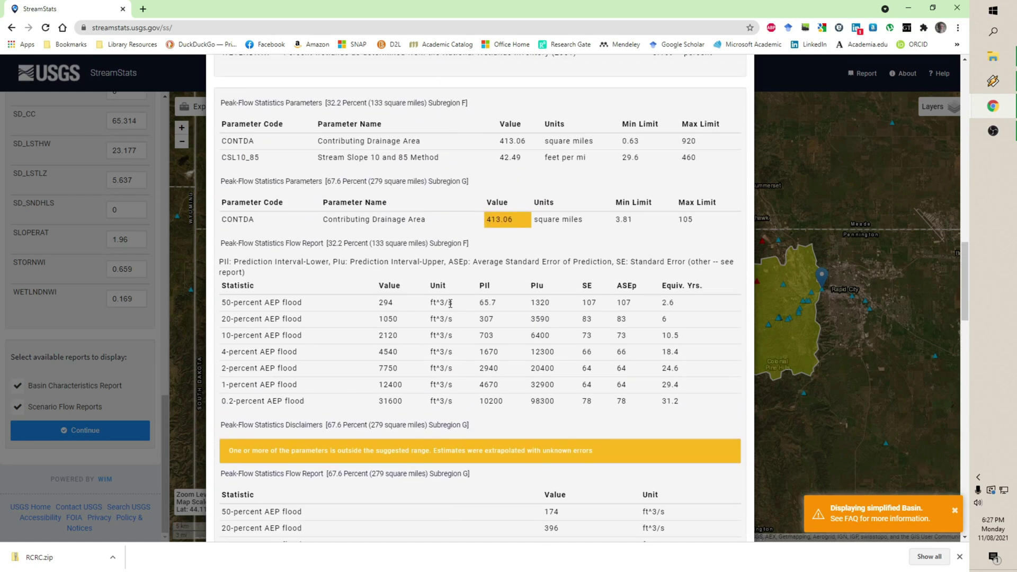
pyautogui.scroll(-20, 499, 303)
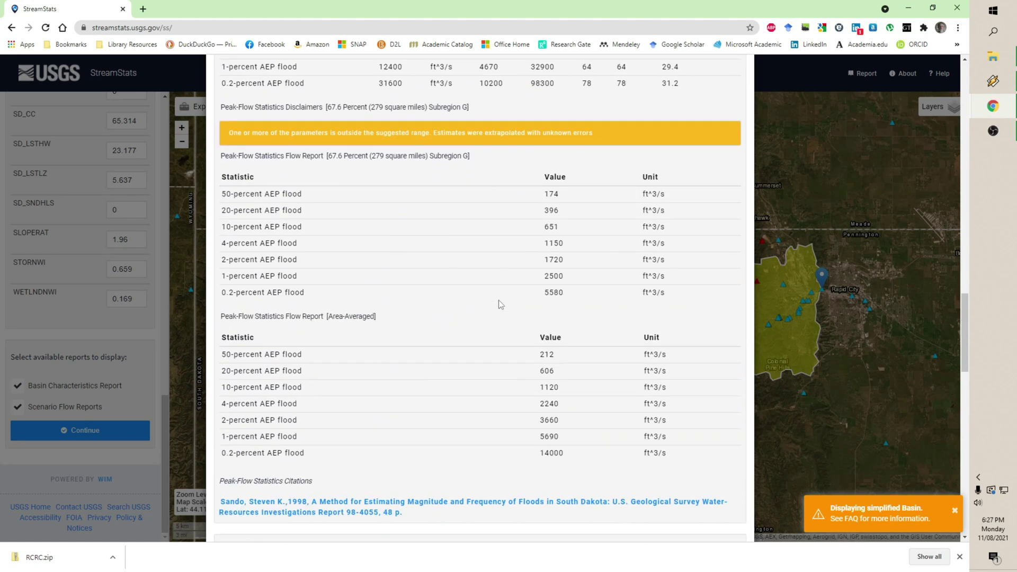
pyautogui.scroll(-2, 490, 335)
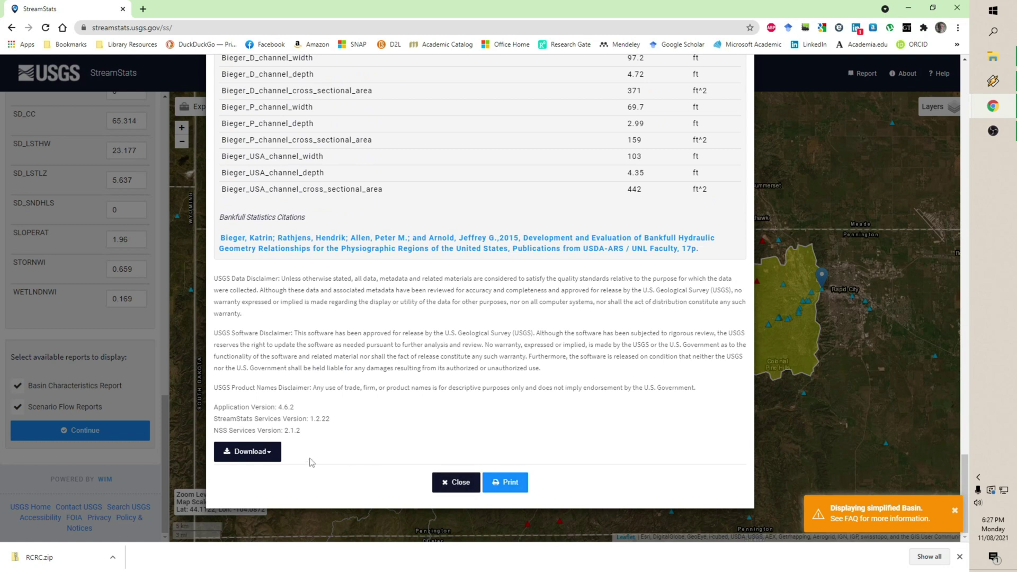
# Download the report in CSV format as RCRC.csv, then close the report.
pyautogui.click(249, 454)
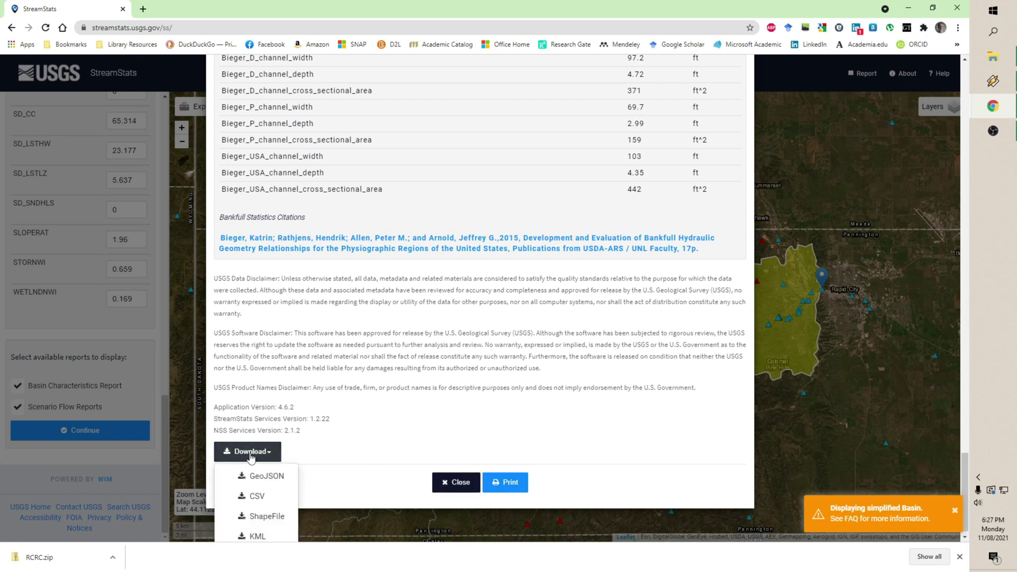
pyautogui.scroll(-1, 260, 511)
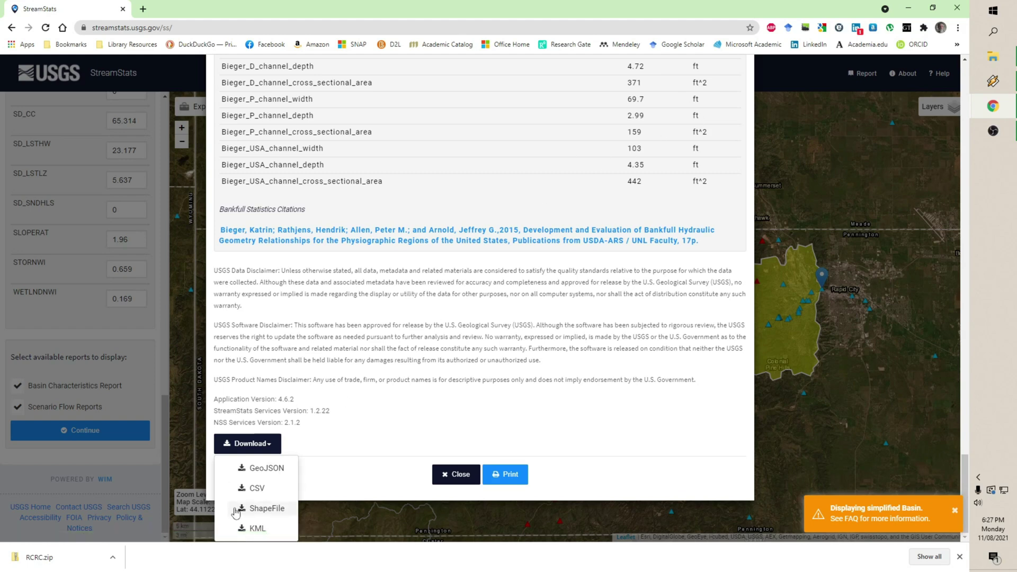
pyautogui.click(260, 488)
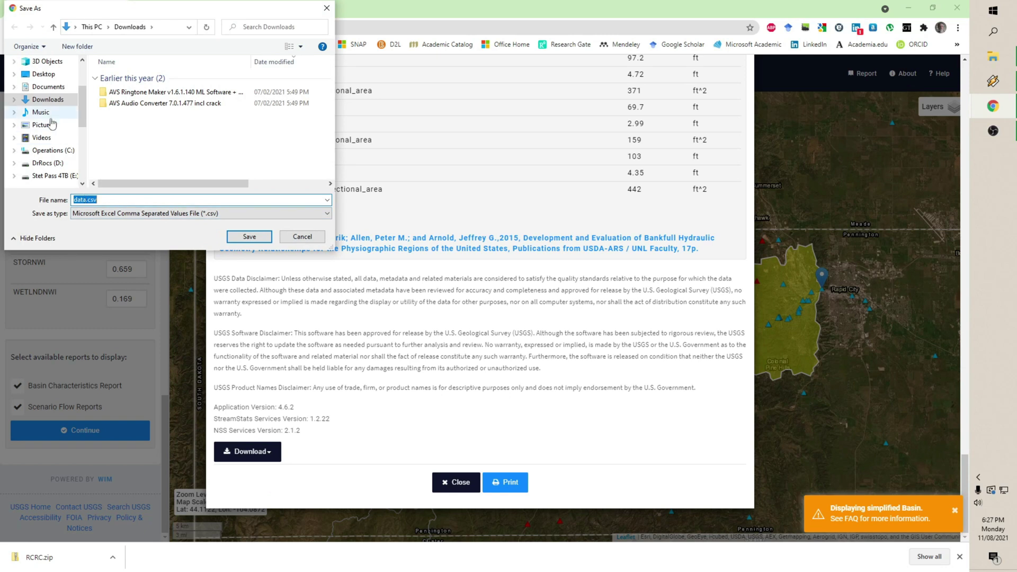
pyautogui.click(86, 200)
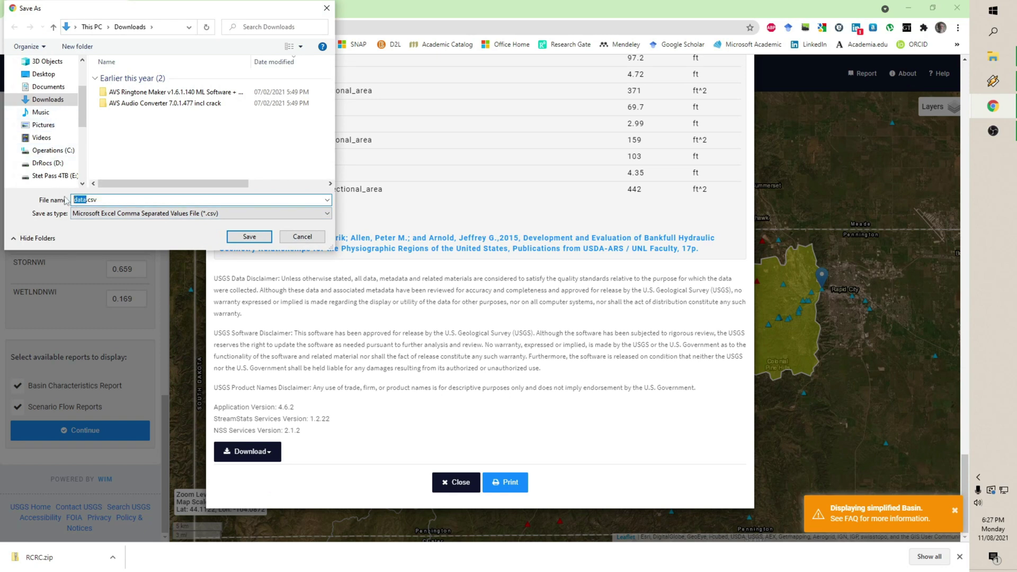
pyautogui.write('RCRC')
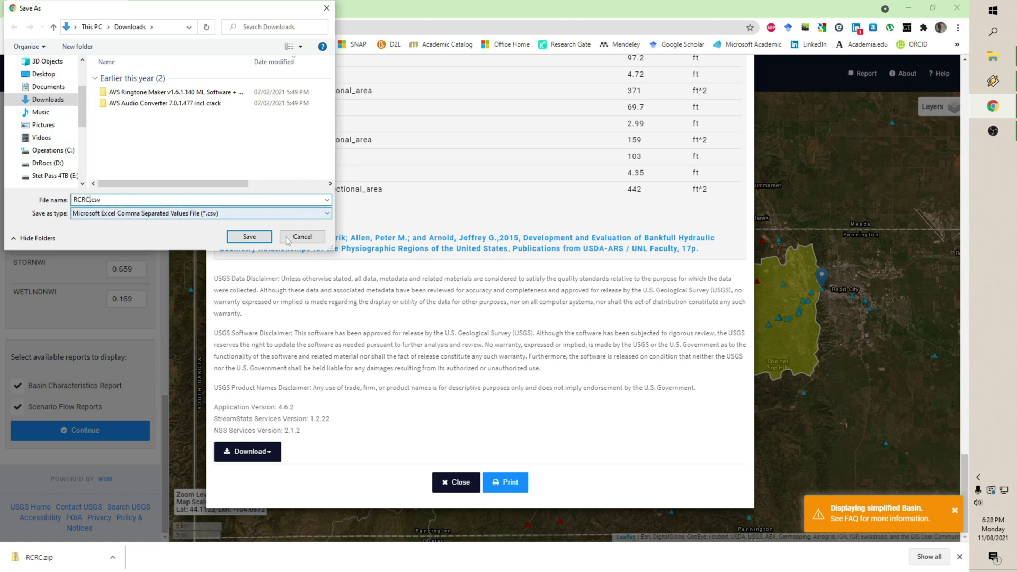
pyautogui.click(249, 237)
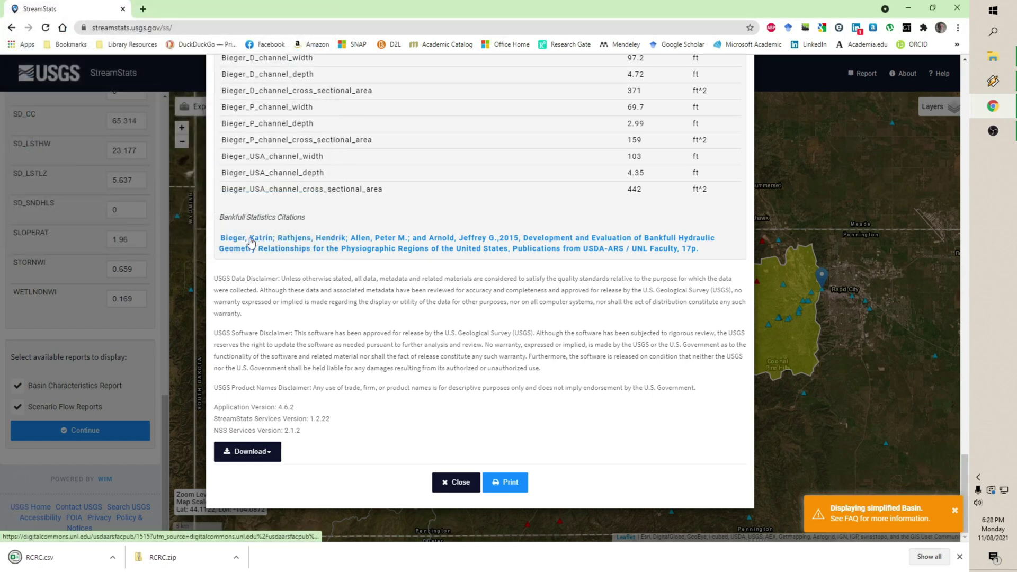
pyautogui.click(460, 484)
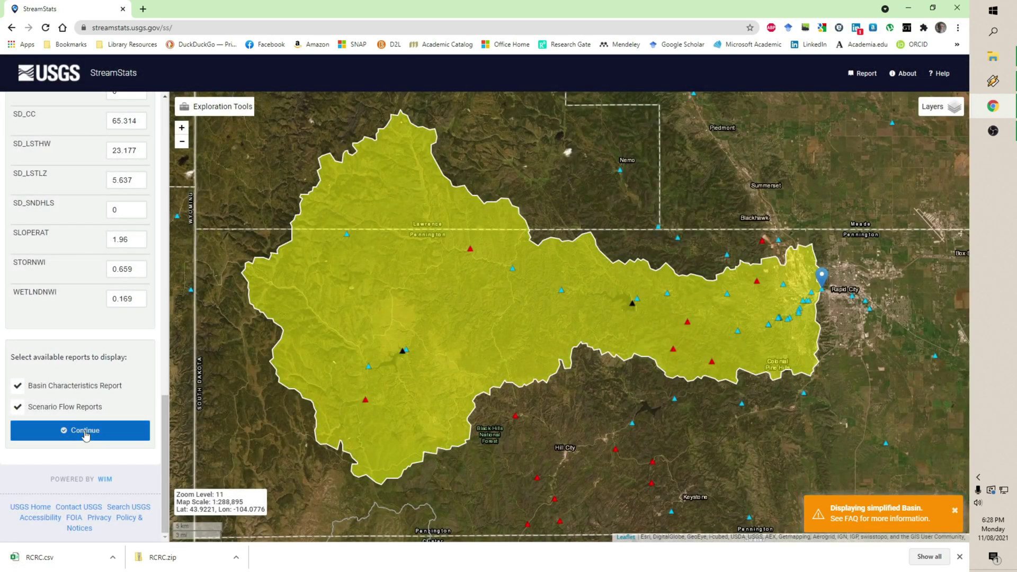
pyautogui.click(83, 431)
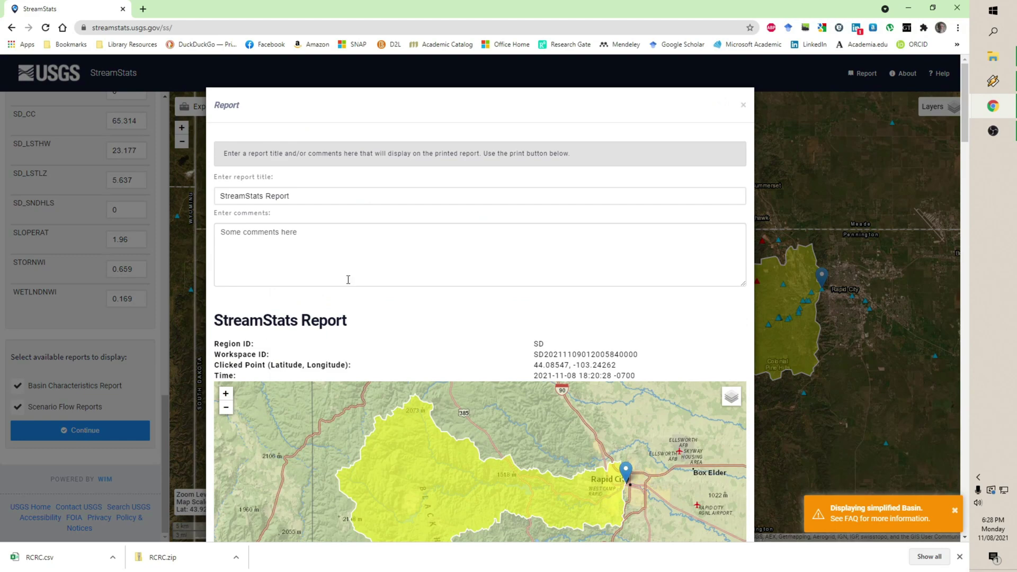
pyautogui.click(744, 105)
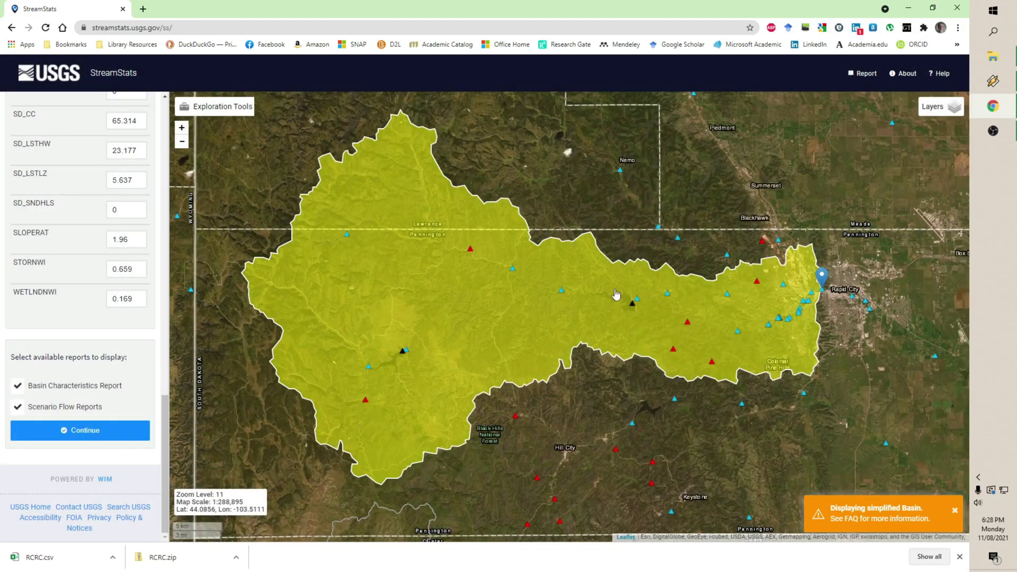
pyautogui.moveTo(165, 419); pyautogui.dragTo(164, 162)
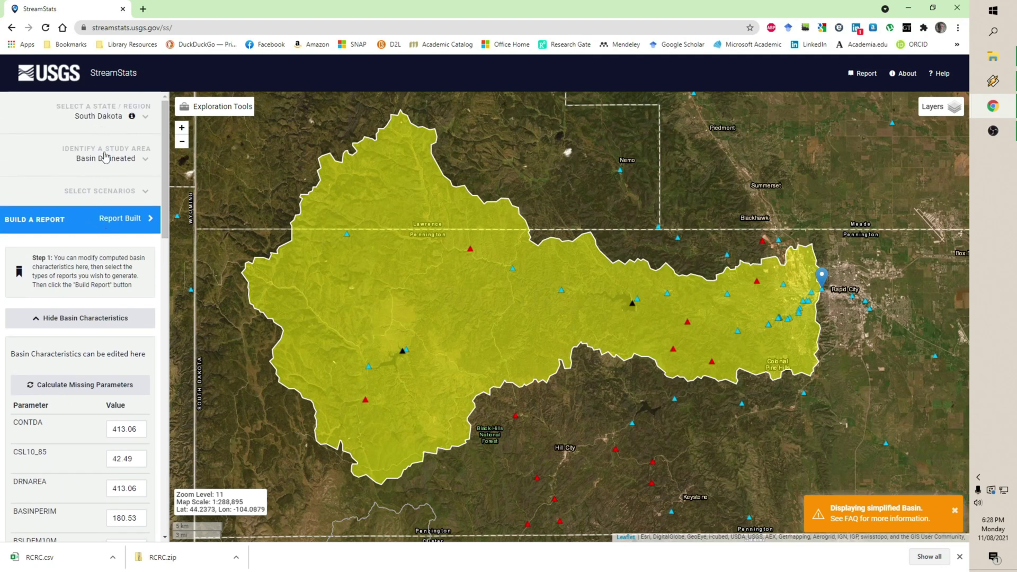
# Start Over to clear the basin and report, then bring the map back to Rapid City.
pyautogui.click(103, 122)
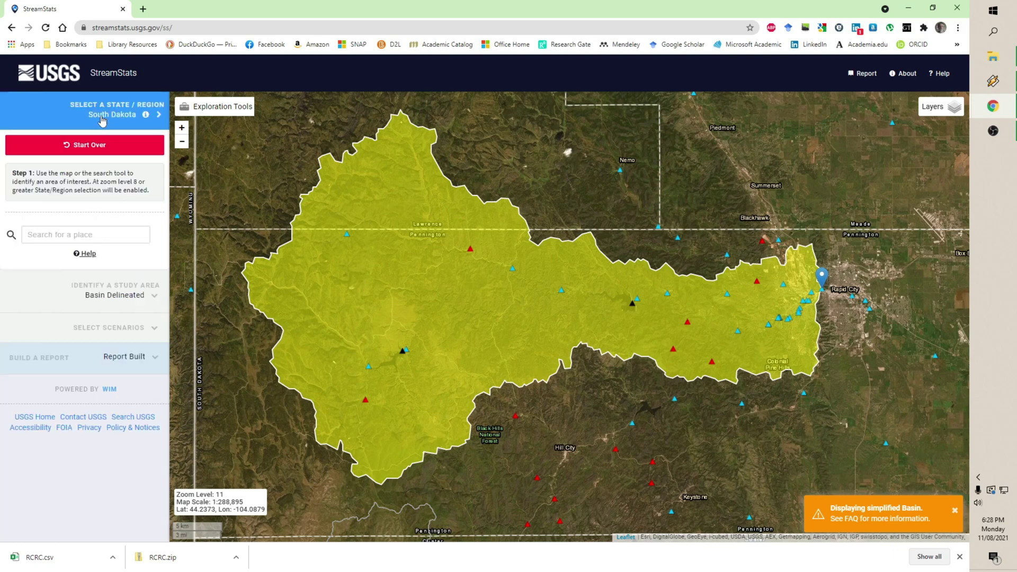
pyautogui.click(92, 147)
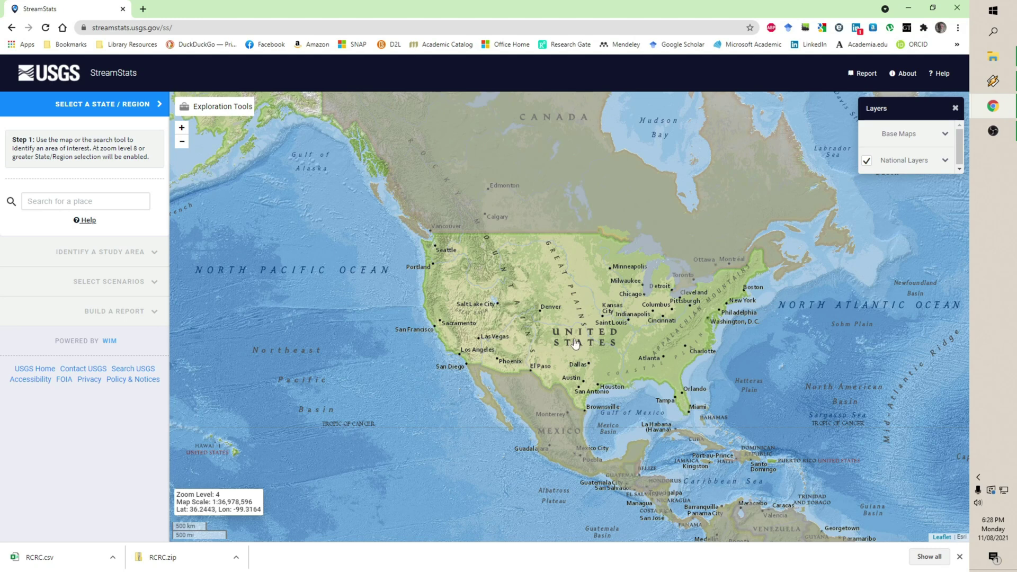
pyautogui.moveTo(576, 345); pyautogui.dragTo(554, 343)
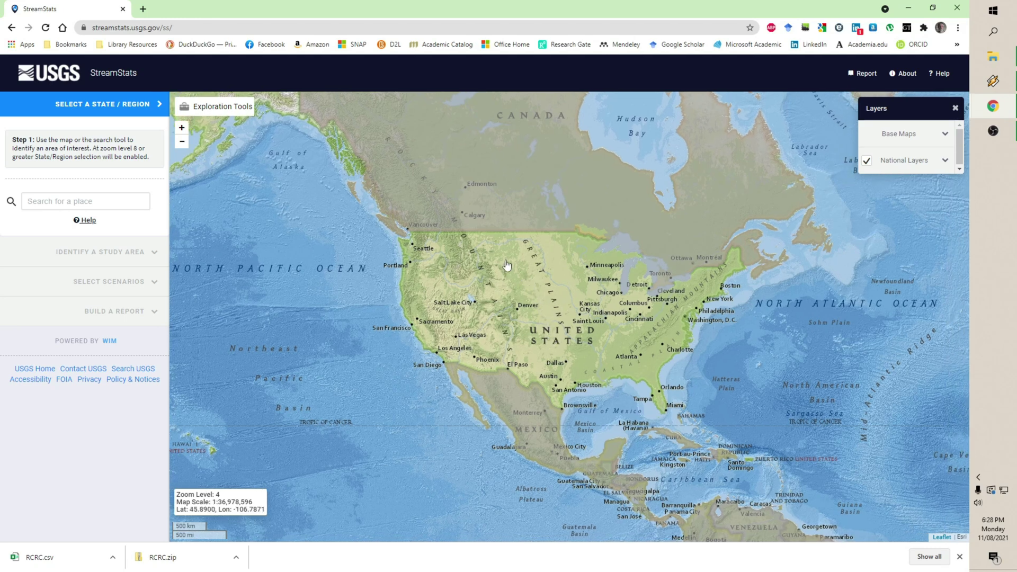
pyautogui.scroll(2, 506, 265)
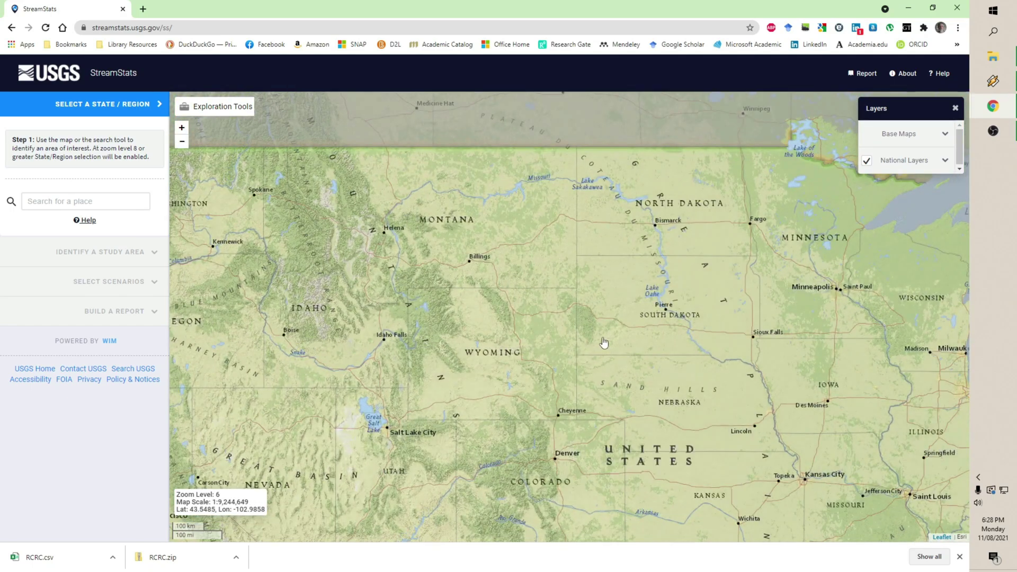
pyautogui.scroll(1, 604, 341)
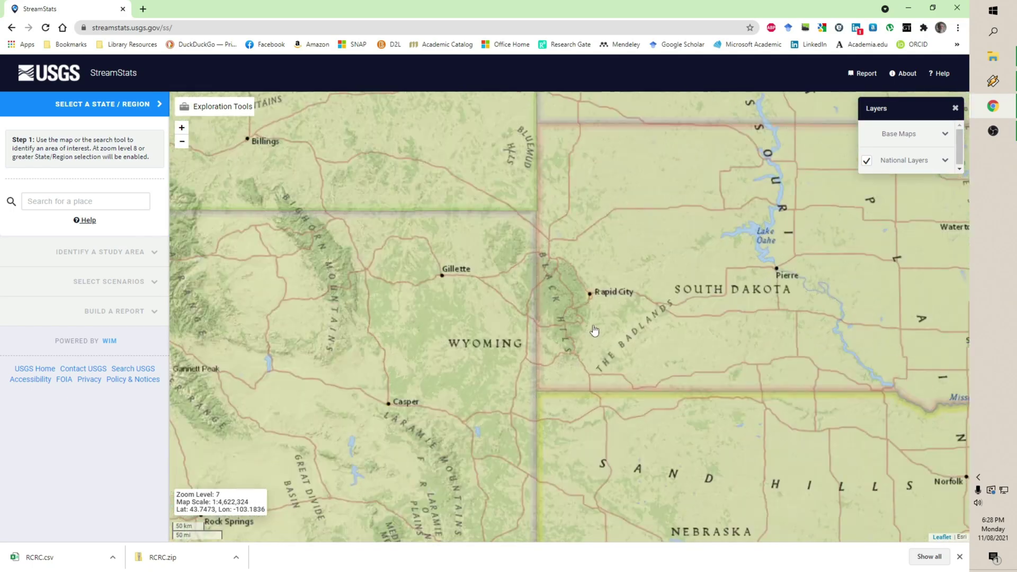
pyautogui.scroll(1, 595, 334)
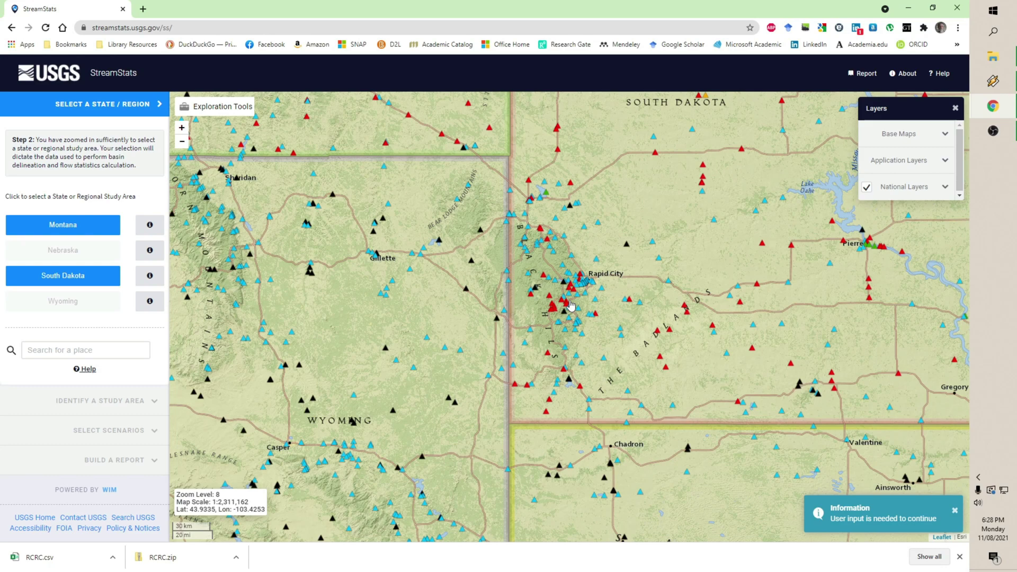
pyautogui.moveTo(565, 295); pyautogui.dragTo(580, 312)
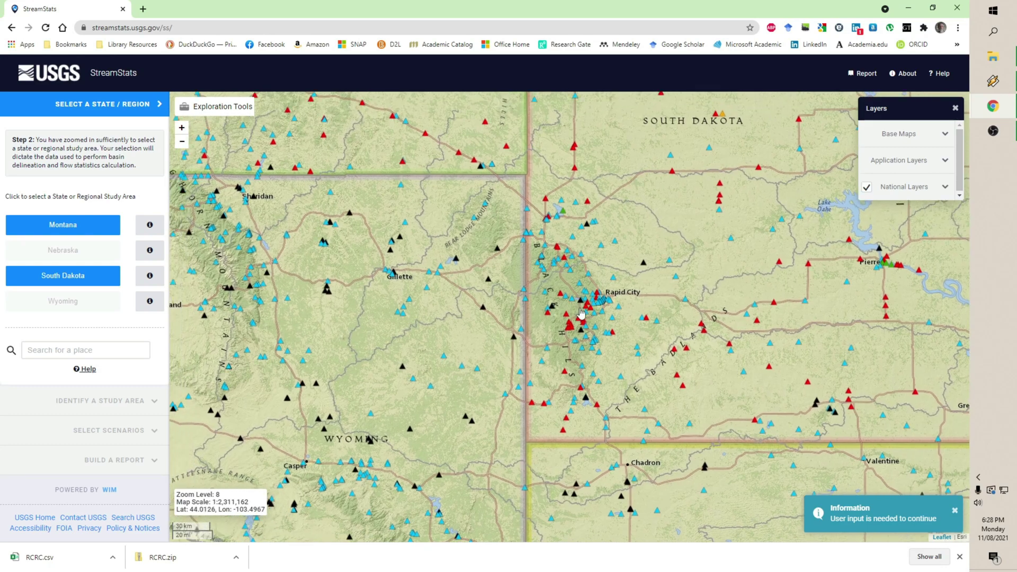